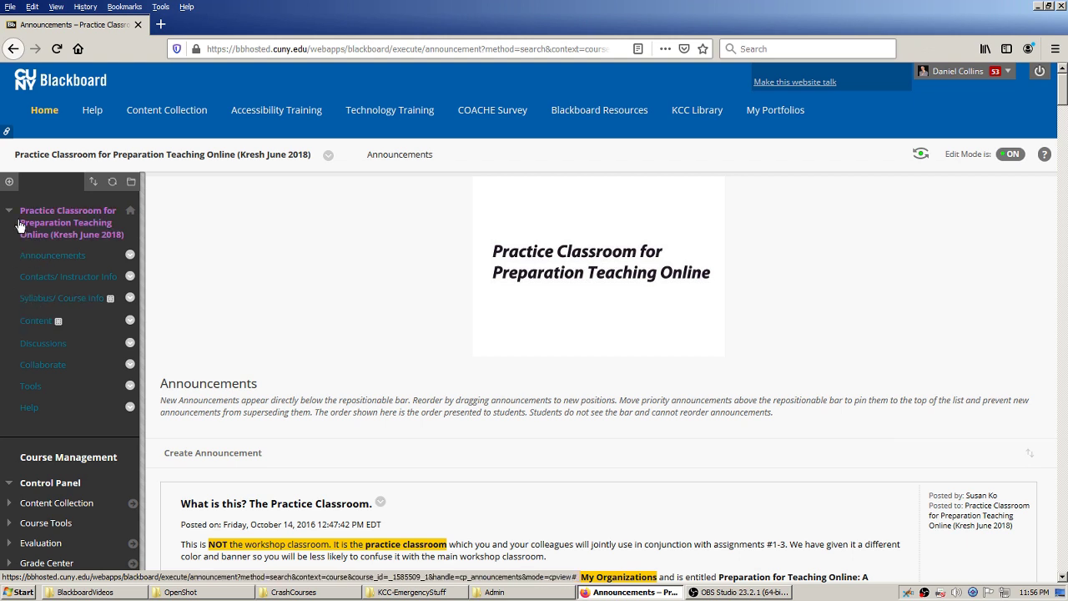
# Step: From the course Content area, start a new assignment via Assessments > Assignment
pyautogui.click(9, 182)
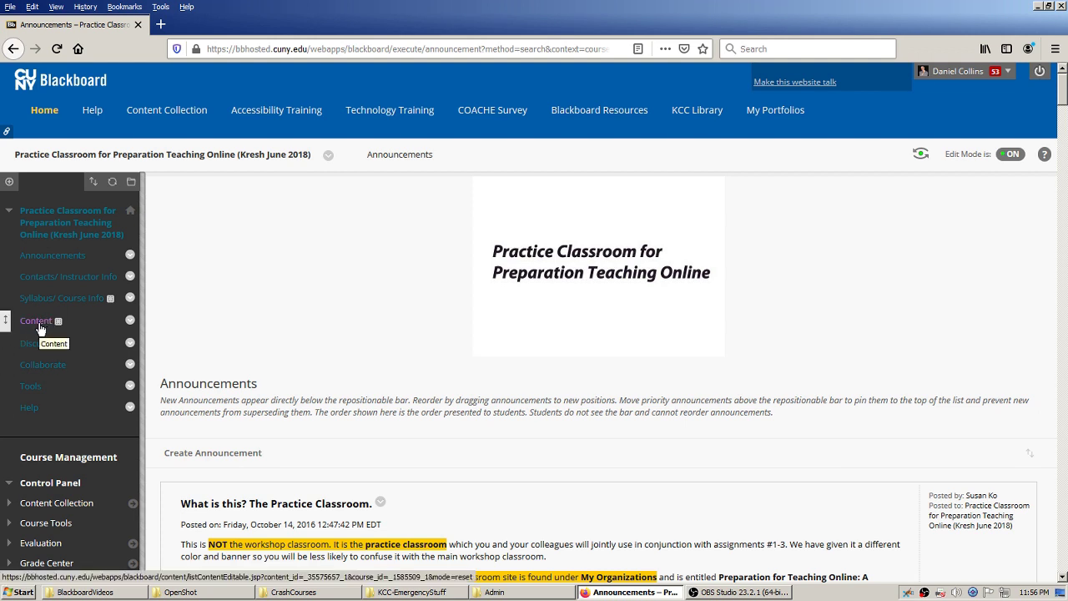
pyautogui.click(39, 328)
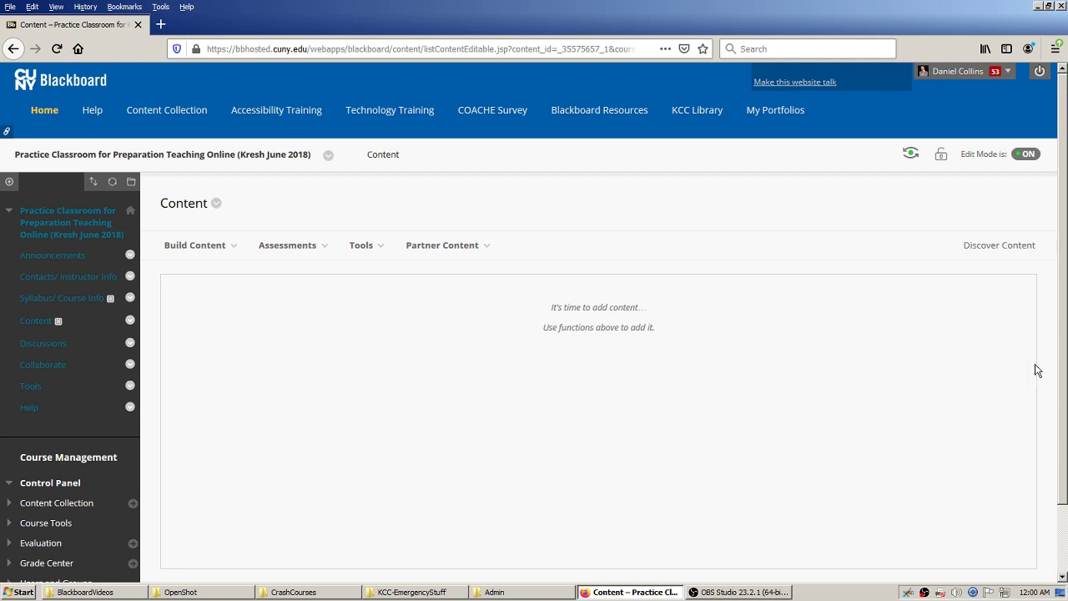
pyautogui.click(289, 247)
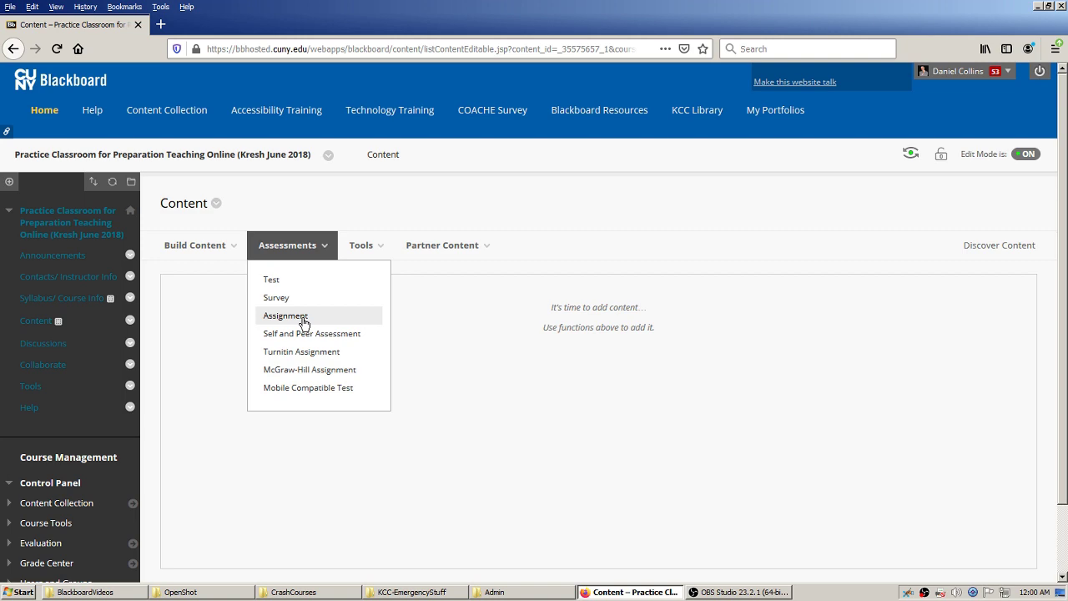
pyautogui.click(304, 323)
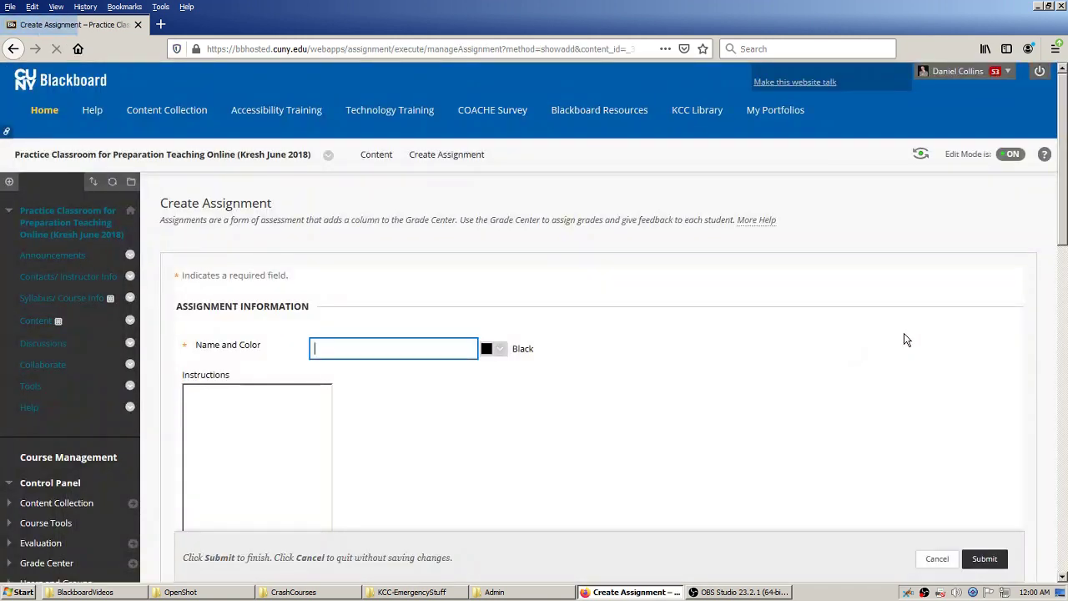
# Step: Name the assignment 'Assignment 1' with instructions 'Write a paper on the Golden Normal Function.'
pyautogui.scroll(-3, 934, 317)
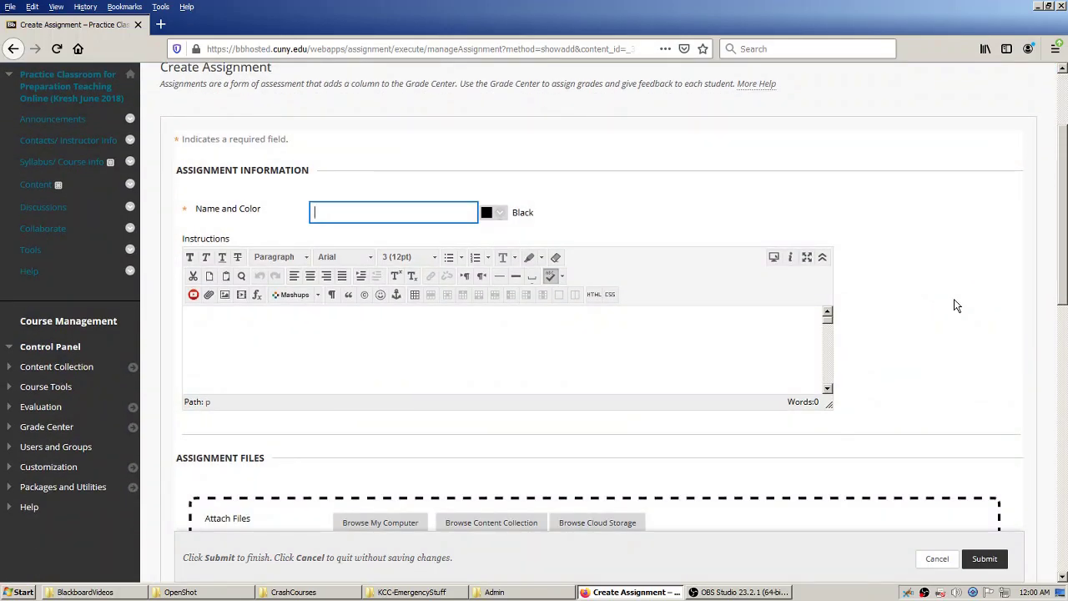
pyautogui.write('Assignment 1')
pyautogui.click(667, 338)
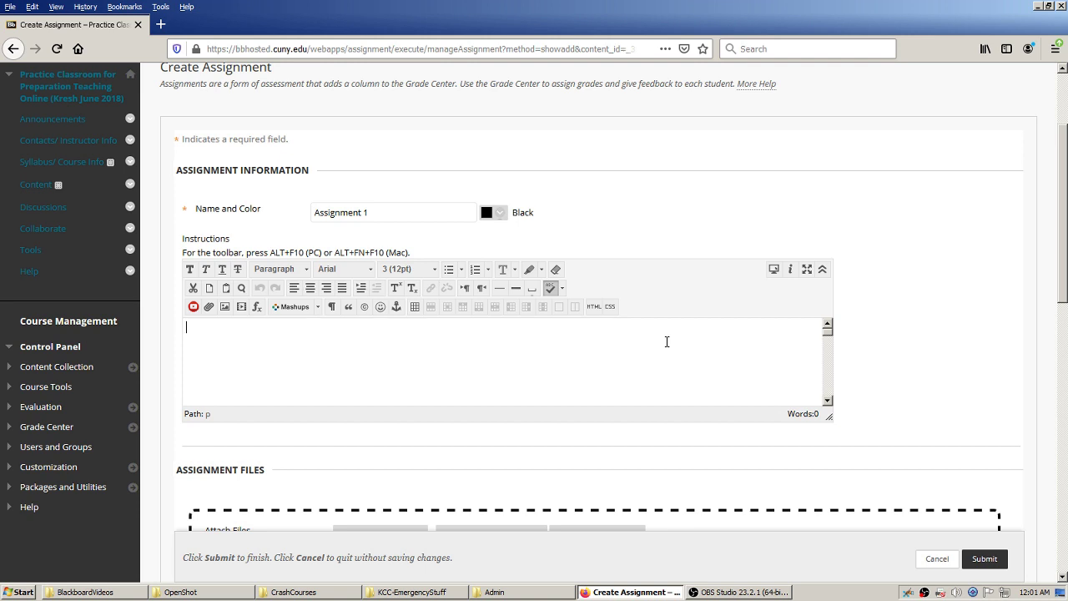
pyautogui.write('Write a paper on the Golden')
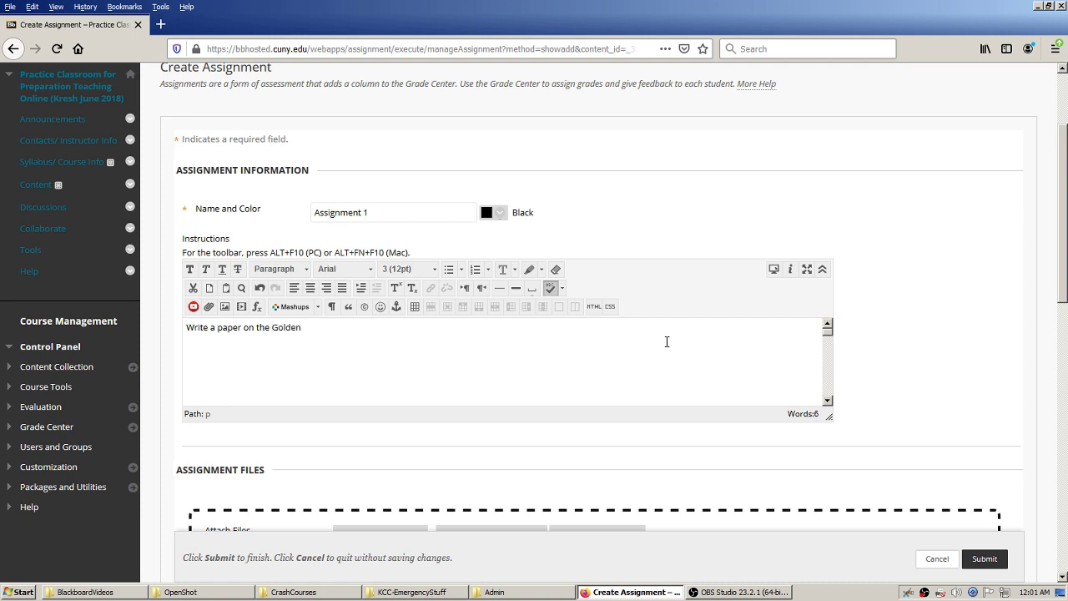
pyautogui.write(' Normal Function.')
pyautogui.scroll(-5, 982, 233)
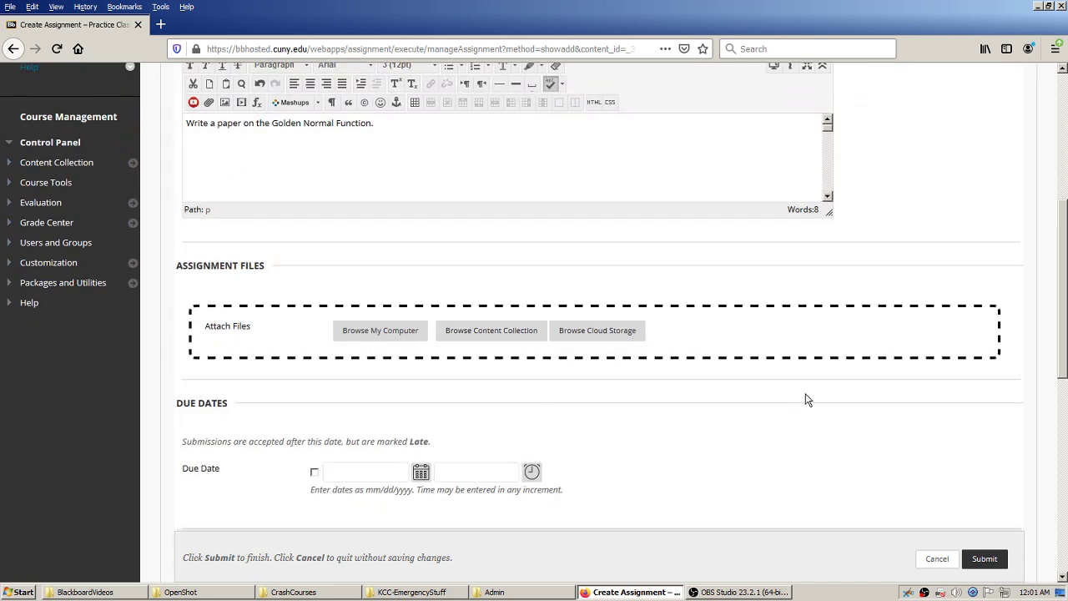
pyautogui.scroll(-5, 806, 401)
# Step: Enable a due date of March 24, 2020 at 11:30 PM
pyautogui.click(361, 269)
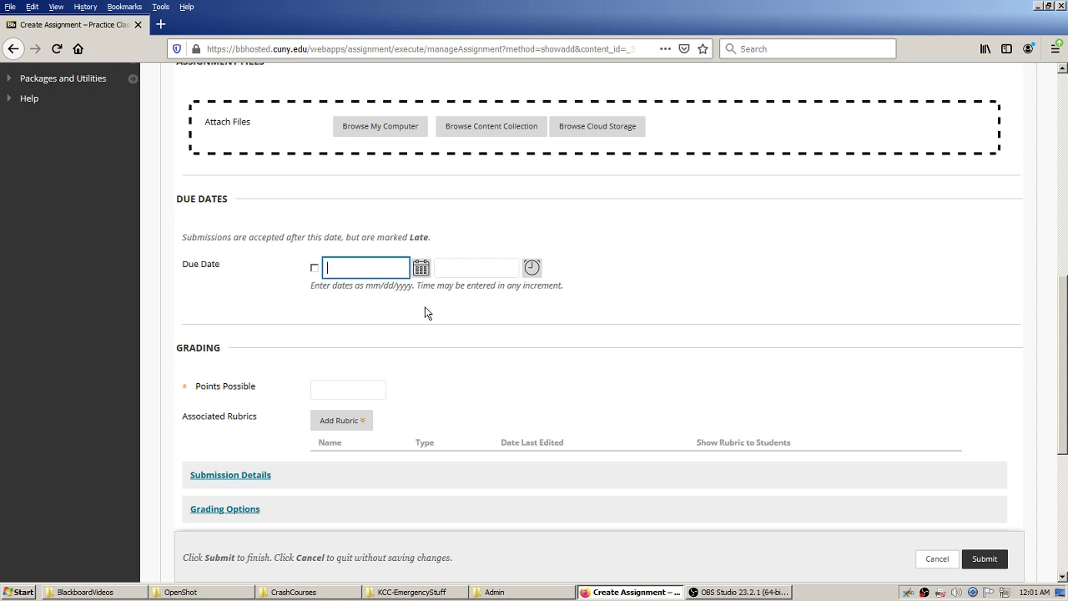
pyautogui.click(313, 267)
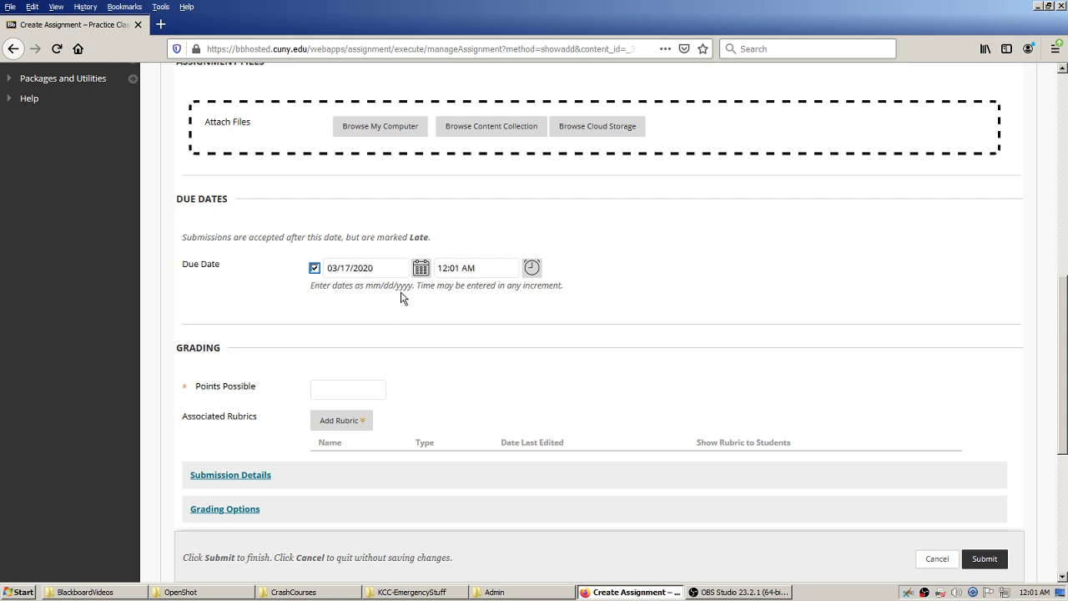
pyautogui.click(421, 269)
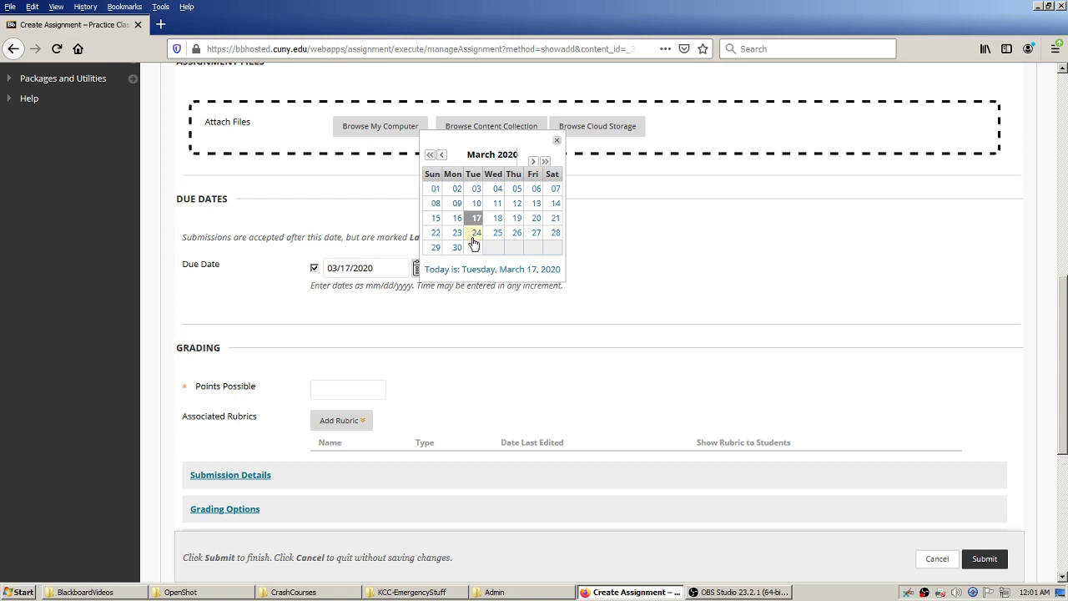
pyautogui.click(474, 235)
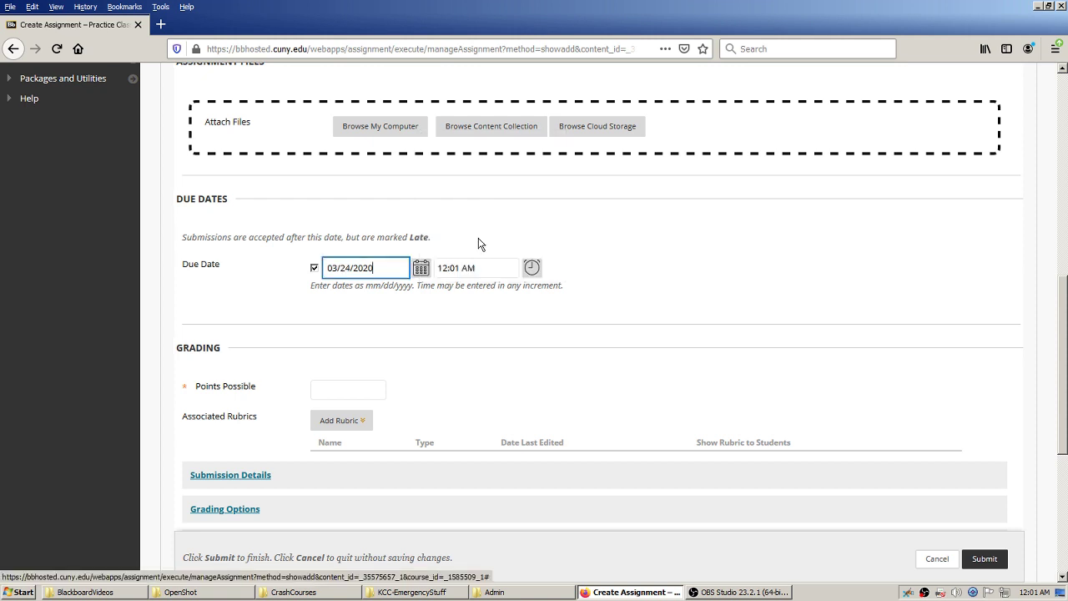
pyautogui.click(531, 269)
pyautogui.moveTo(591, 196); pyautogui.dragTo(591, 279)
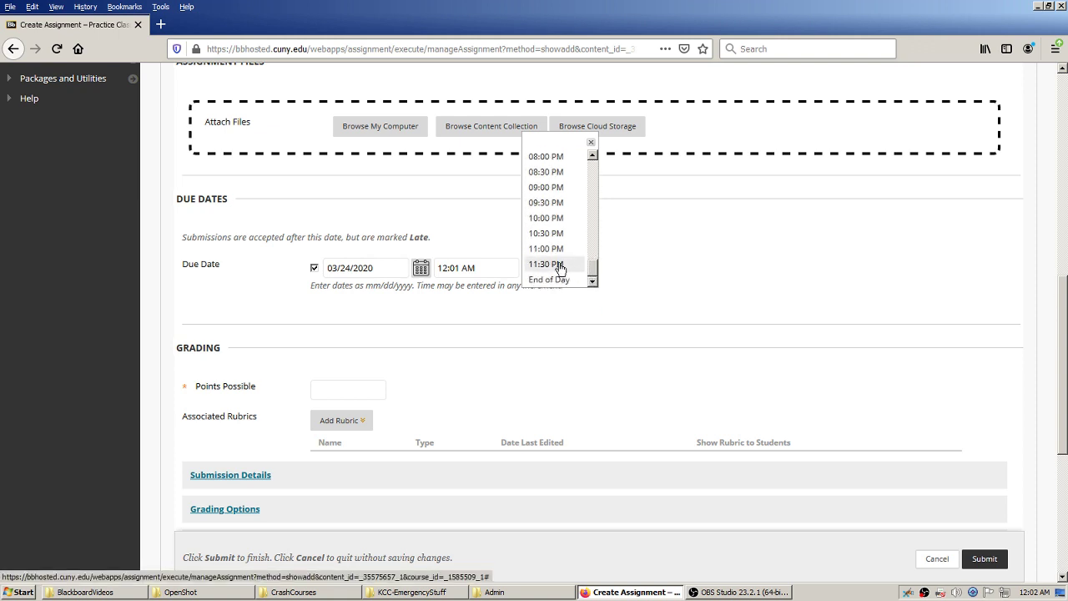
pyautogui.click(557, 265)
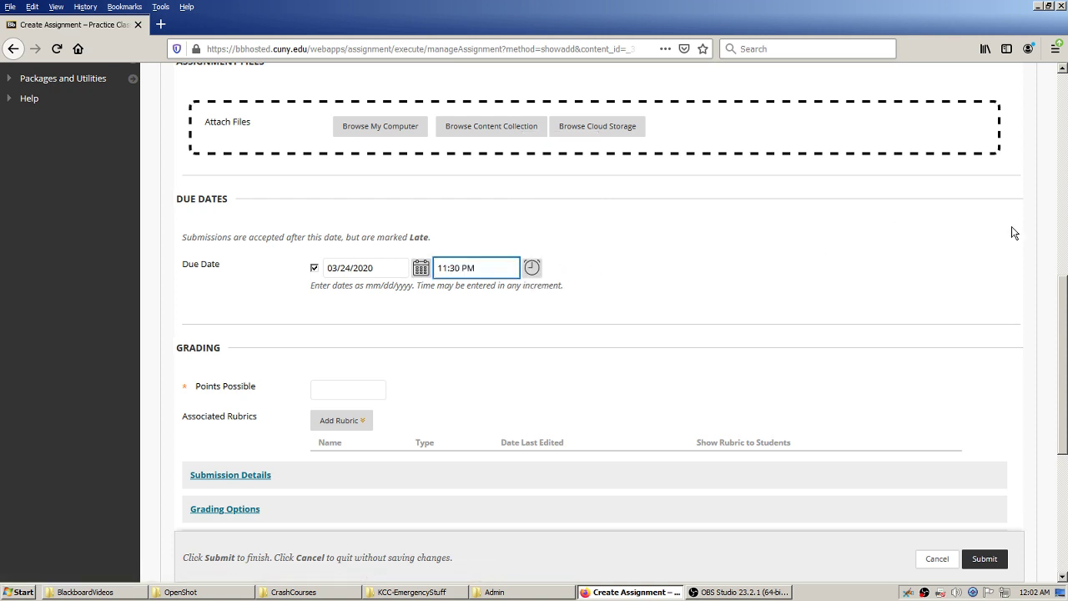
pyautogui.click(1048, 241)
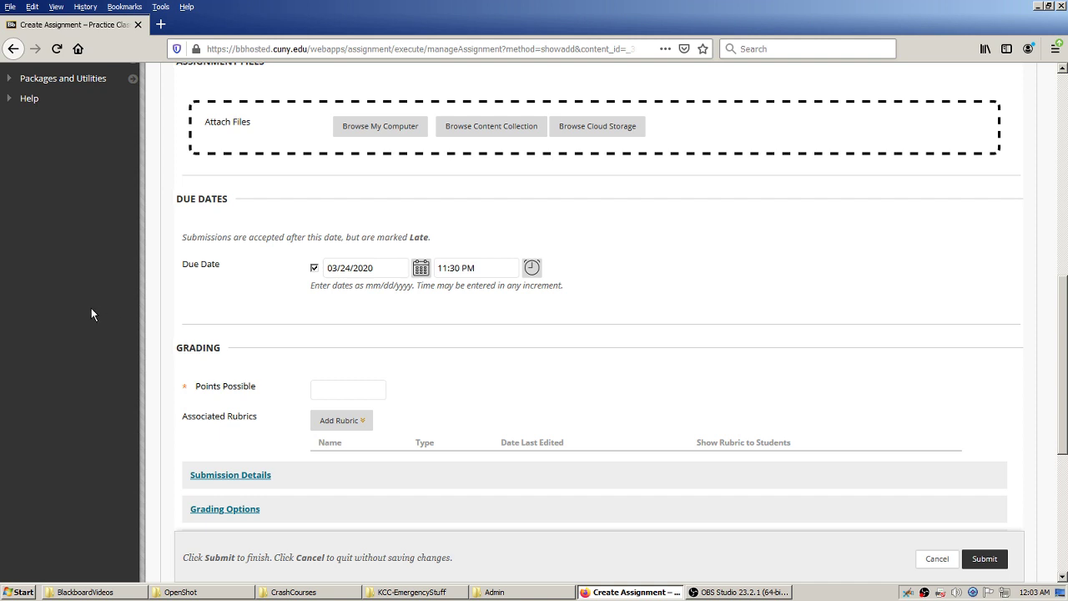
pyautogui.scroll(-3, 91, 306)
# Step: Enter 20 as Points Possible and look over the Add Rubric options
pyautogui.scroll(2, 92, 326)
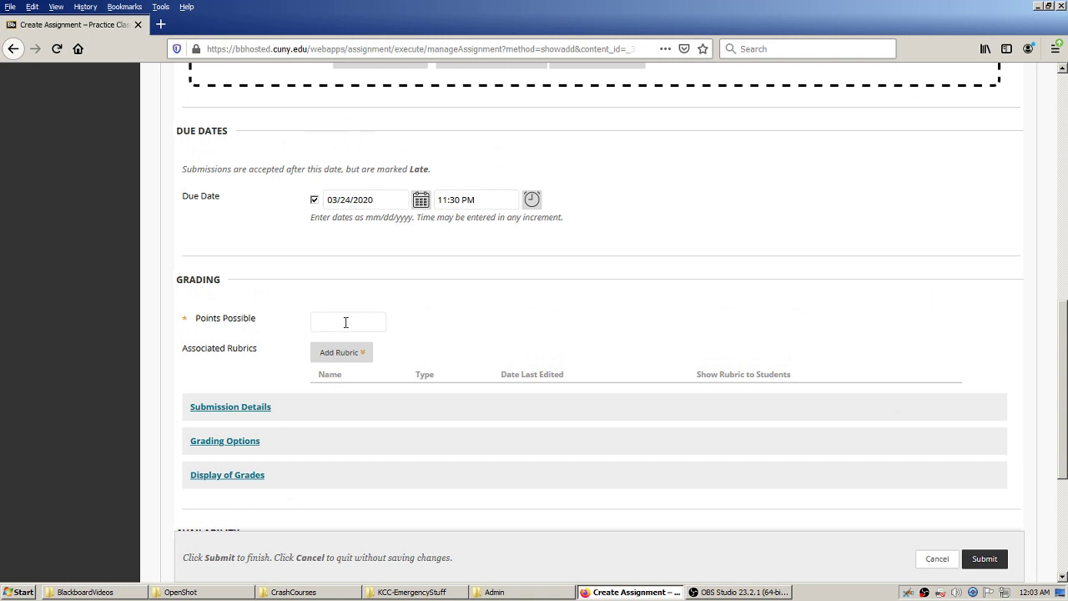
pyautogui.write('20')
pyautogui.click(59, 347)
pyautogui.click(320, 352)
pyautogui.scroll(-3, 82, 359)
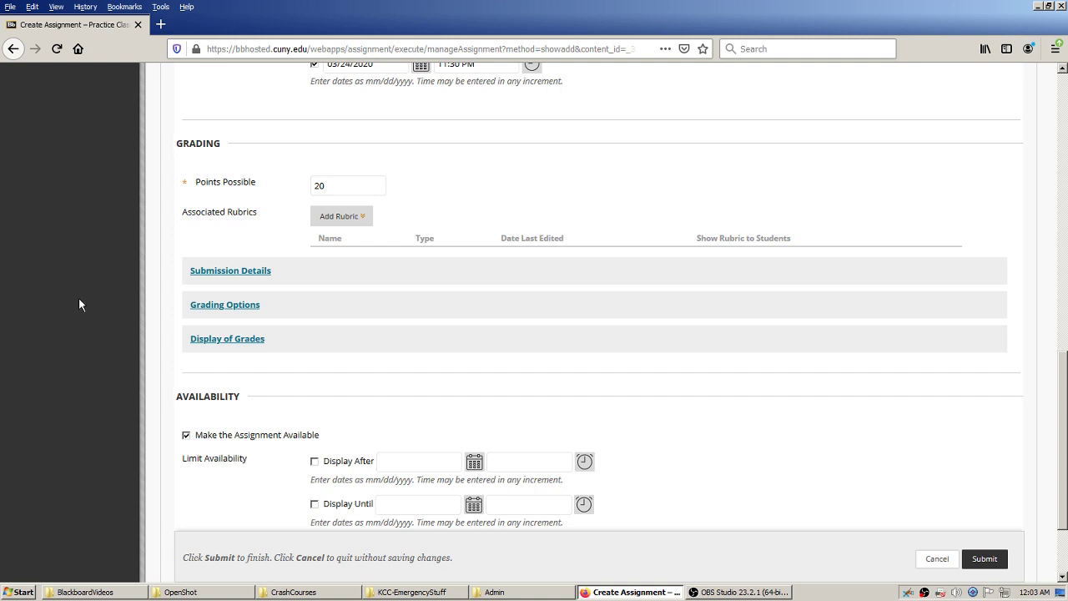
pyautogui.scroll(-3, 76, 302)
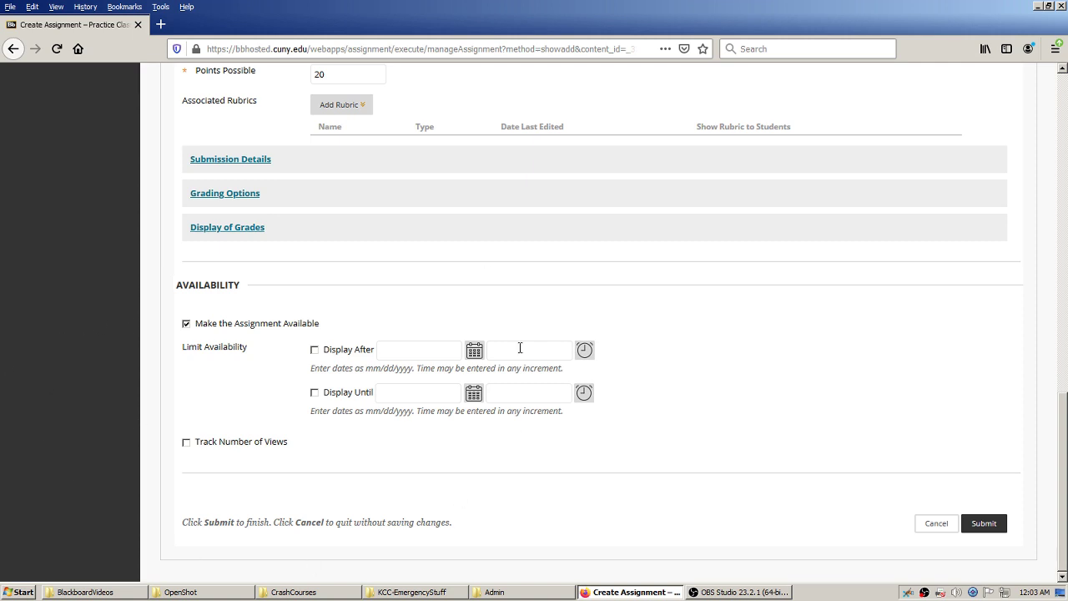
# Step: Submit the Assignment 1 form, then go to the Full Grade Center
pyautogui.scroll(5, 990, 473)
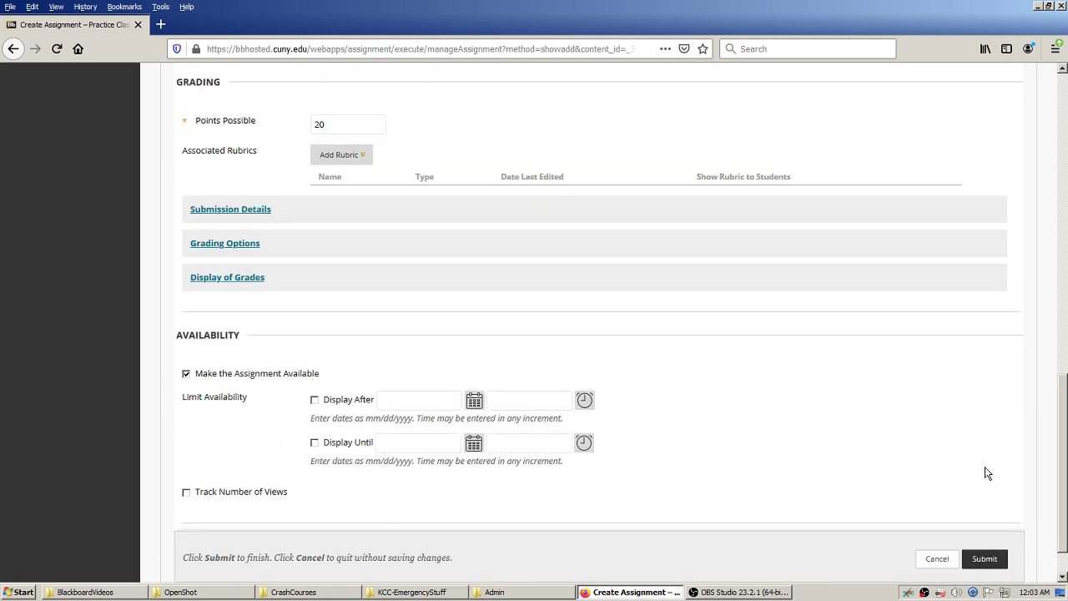
pyautogui.scroll(3, 989, 473)
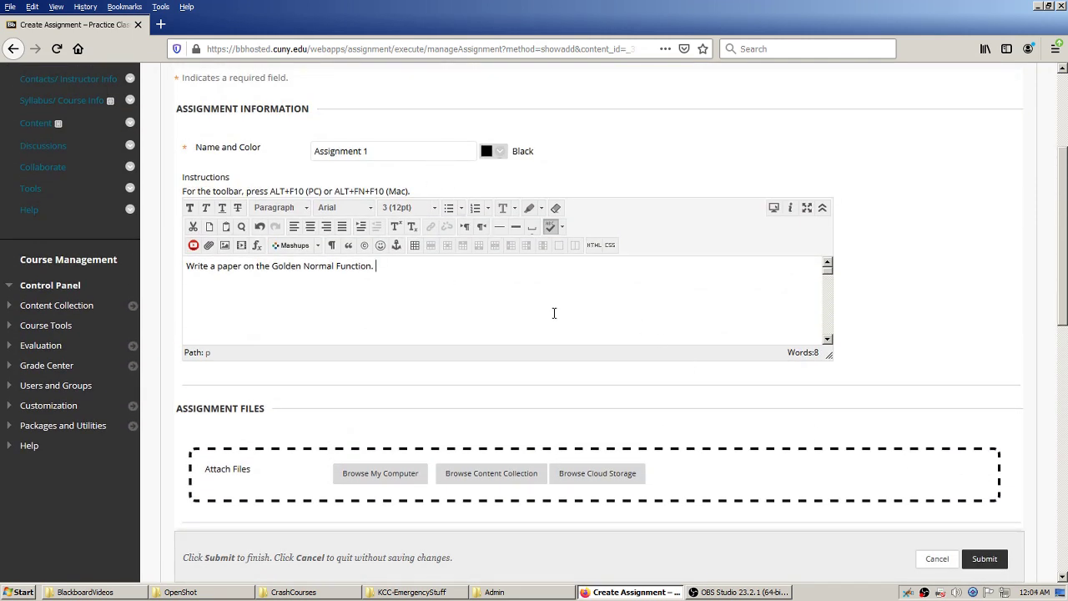
pyautogui.scroll(-3, 617, 313)
pyautogui.scroll(-5, 984, 288)
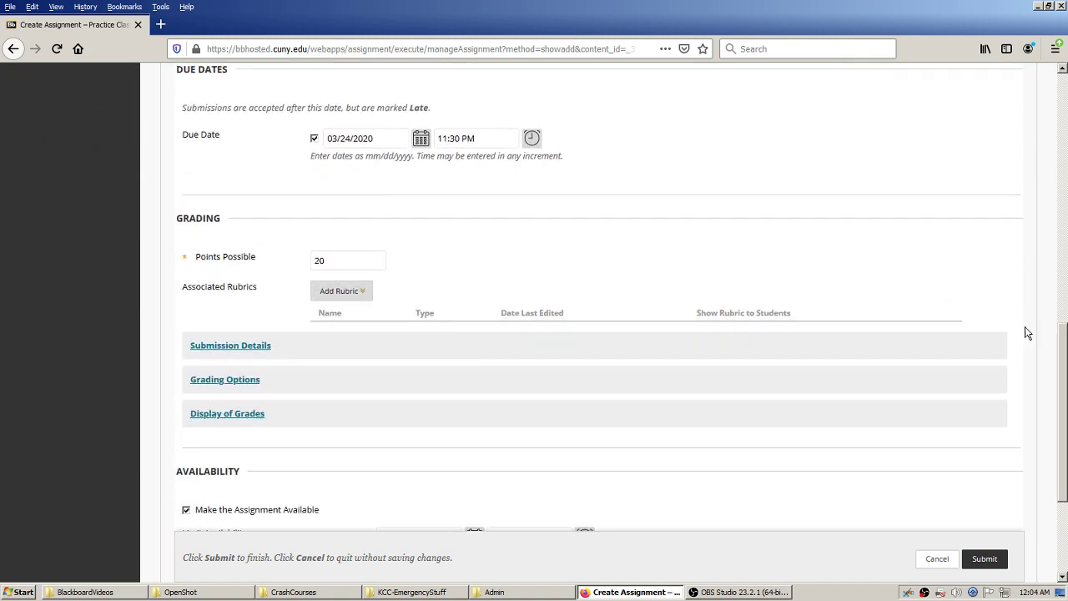
pyautogui.scroll(-3, 1034, 358)
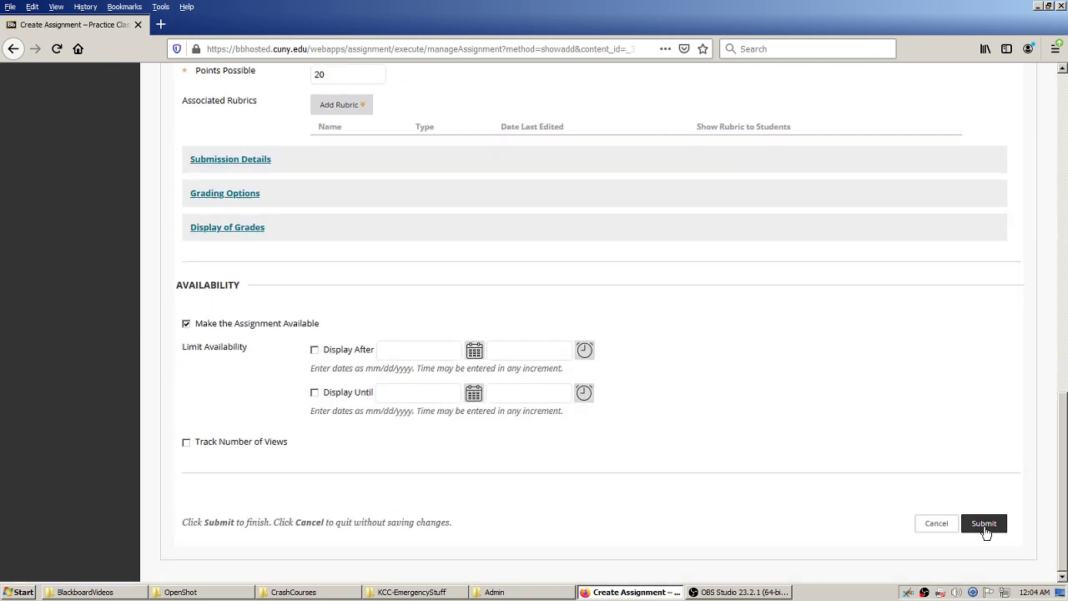
pyautogui.click(986, 532)
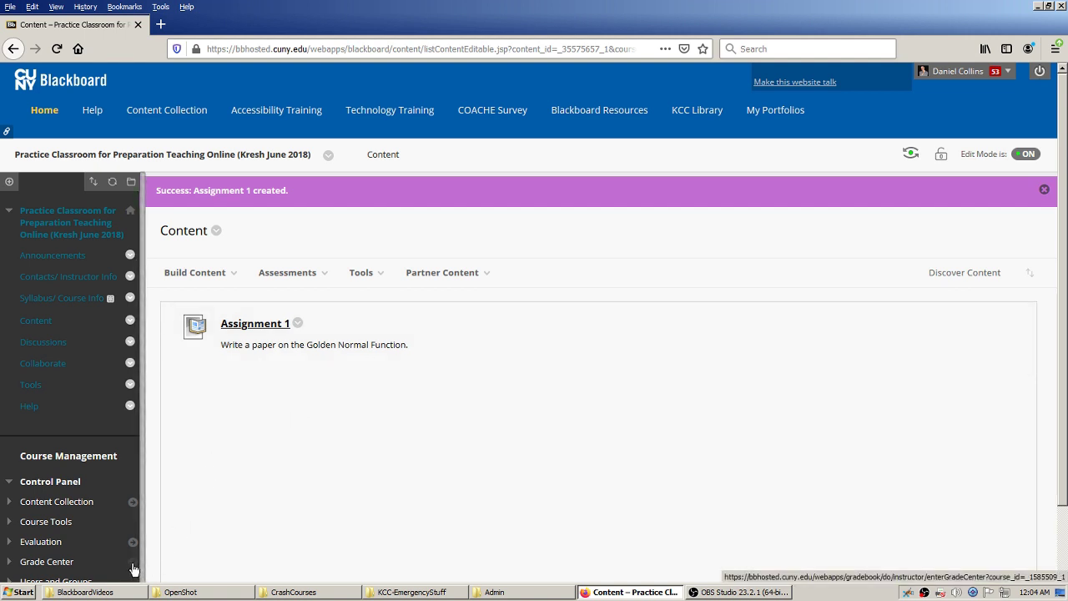
pyautogui.click(131, 567)
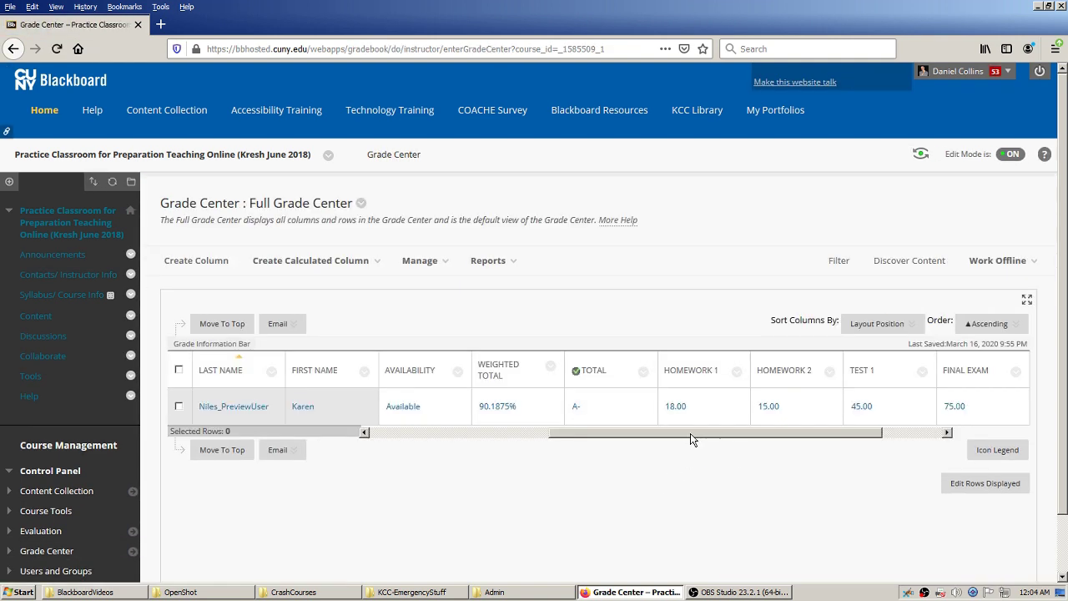
# Step: Scroll the grade table right to reveal the Assignment 1 column
pyautogui.moveTo(690, 433); pyautogui.dragTo(766, 437)
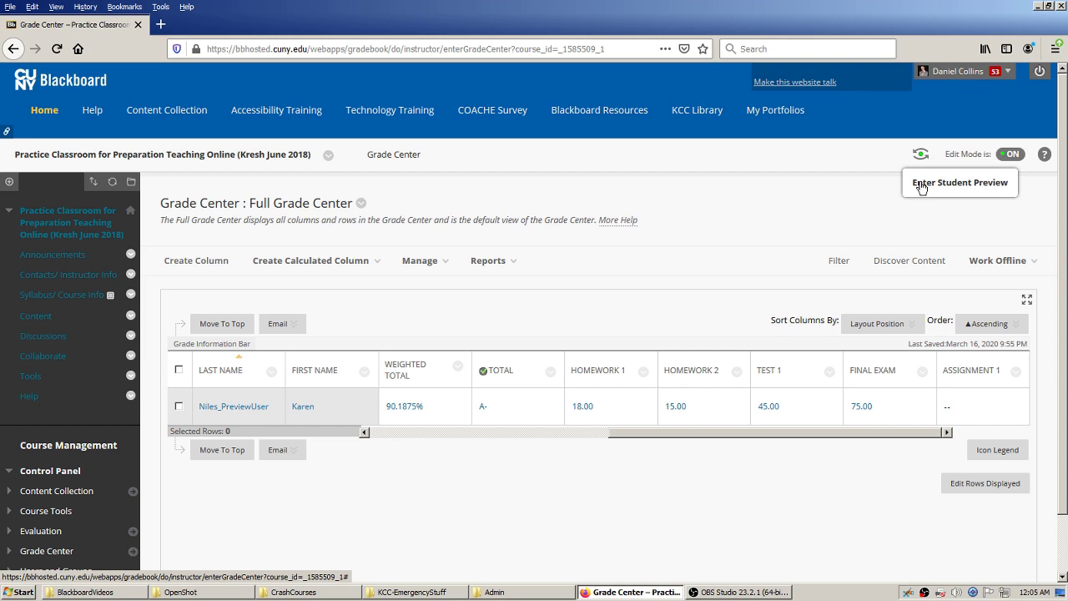
# Step: Turn on Student Preview and view the Content area listing Assignment 1
pyautogui.click(920, 155)
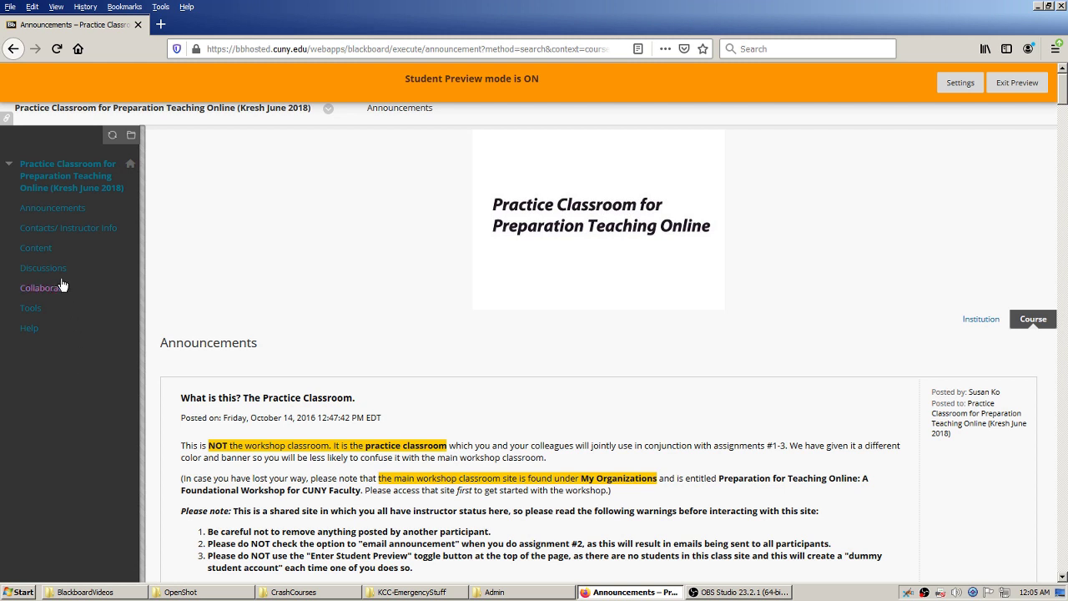
pyautogui.click(37, 250)
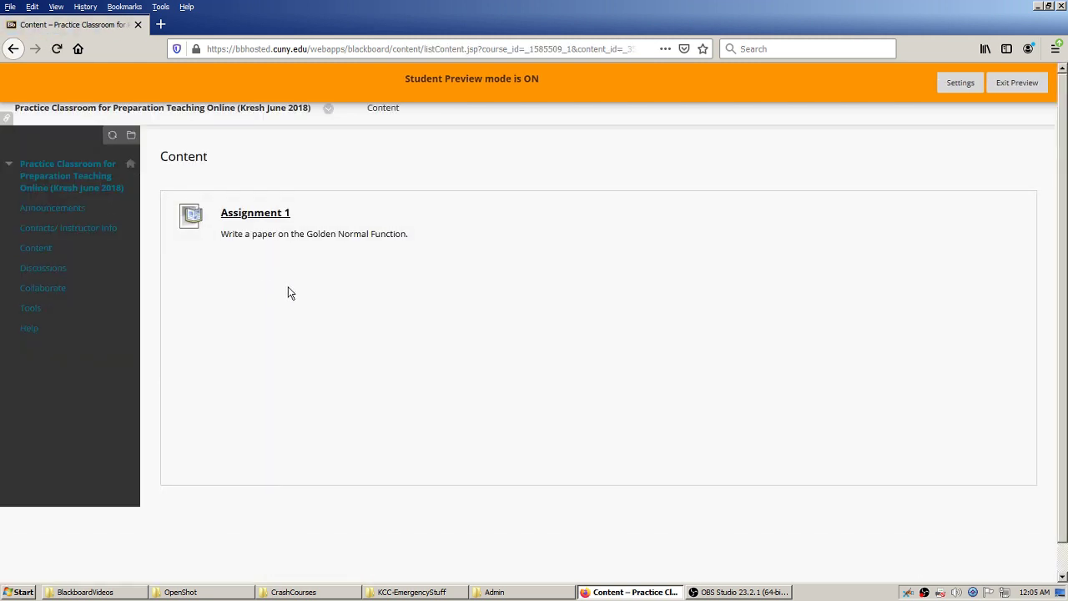
# Step: As a student, open Assignment 1 and expand the empty Write Submission editor
pyautogui.click(265, 214)
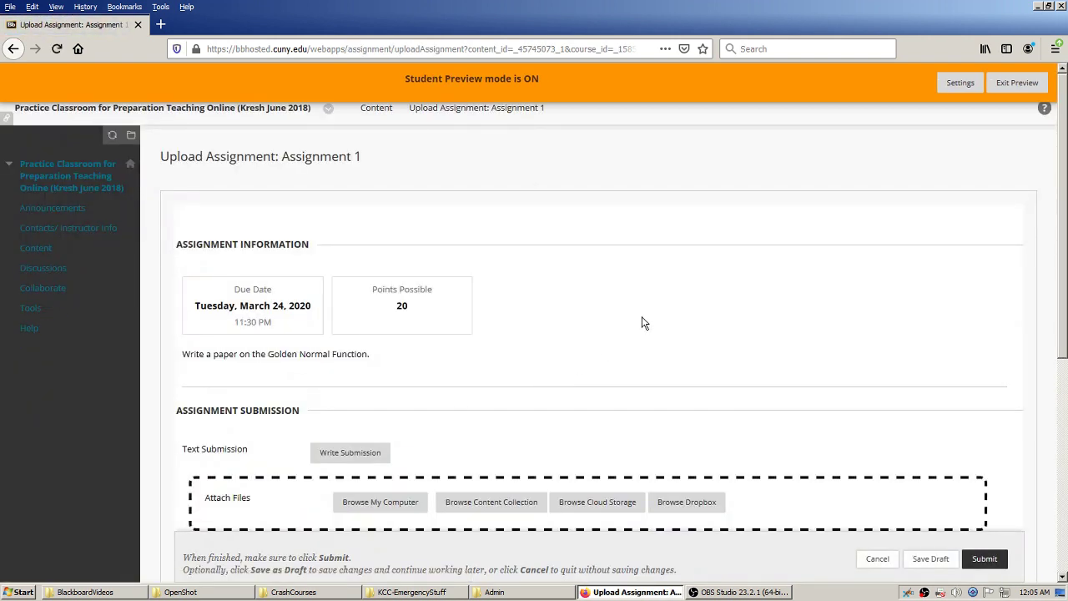
pyautogui.scroll(-2, 542, 309)
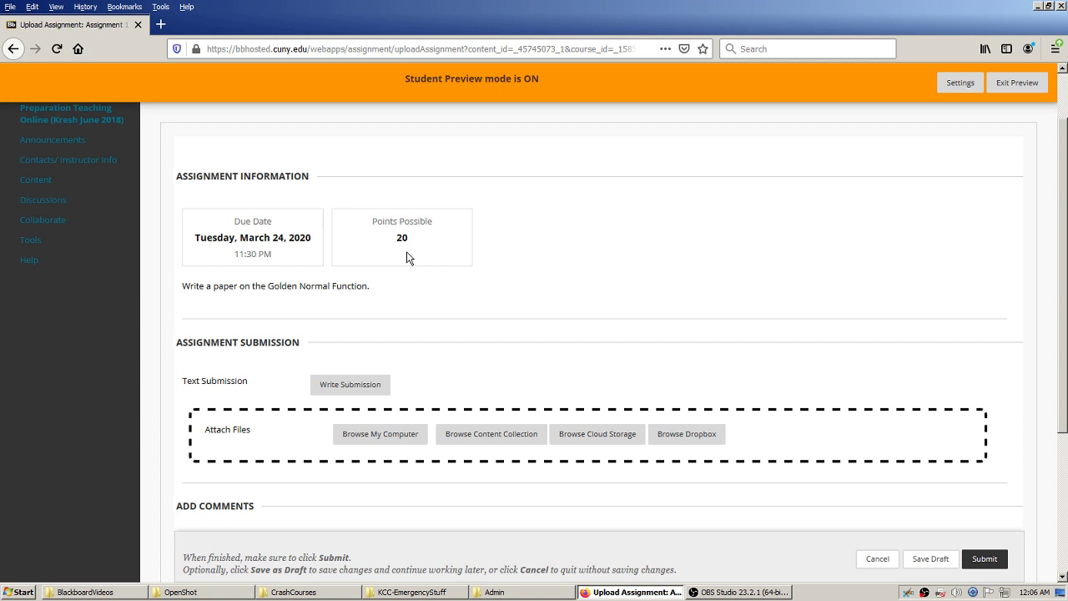
pyautogui.scroll(-1, 659, 223)
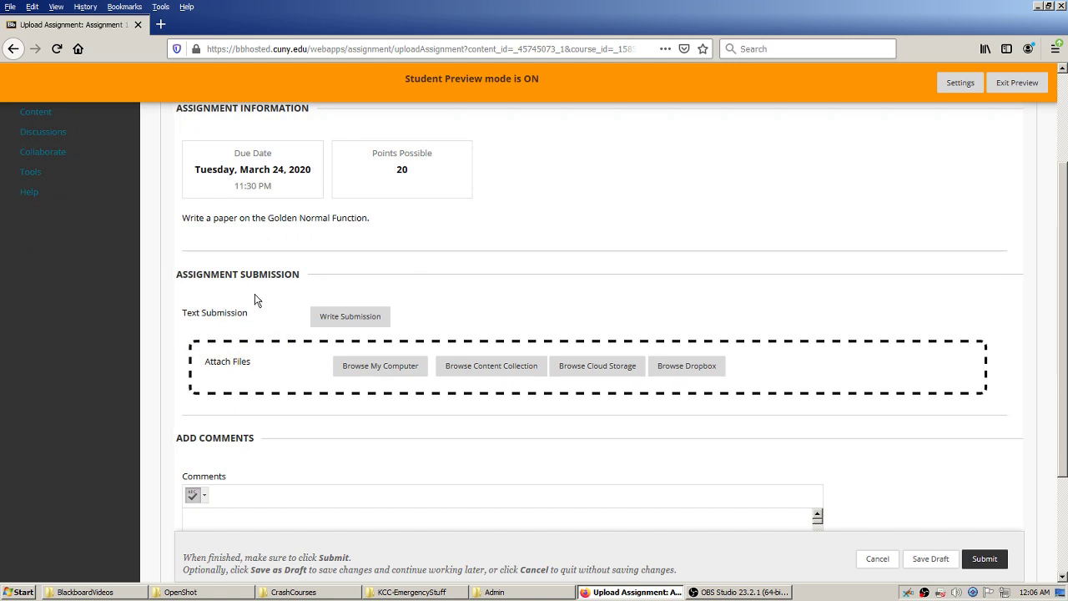
pyautogui.moveTo(183, 315); pyautogui.dragTo(195, 327)
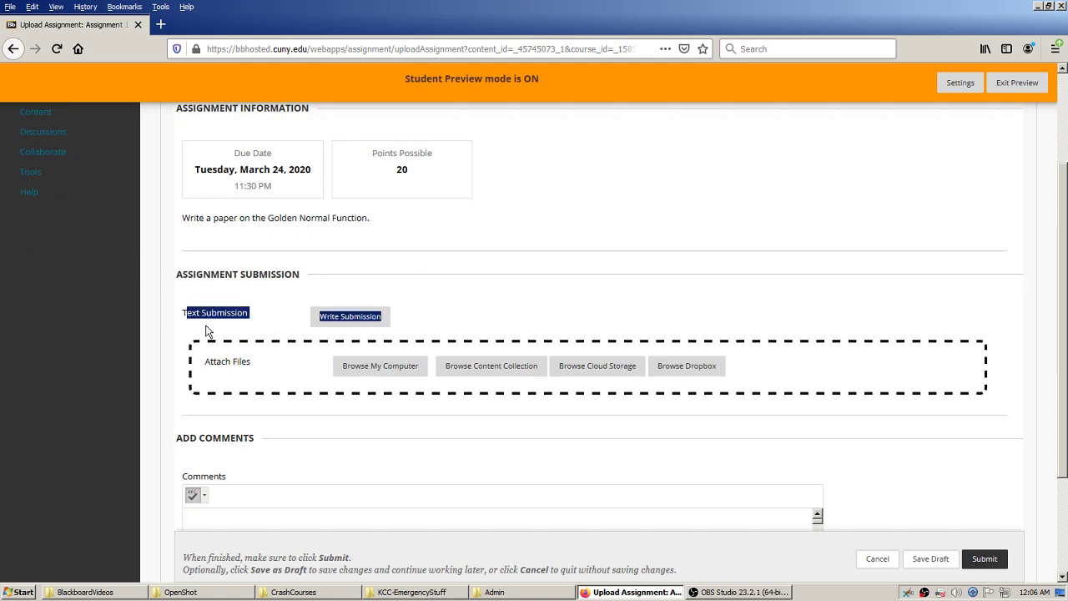
pyautogui.click(206, 334)
pyautogui.click(351, 324)
pyautogui.click(360, 434)
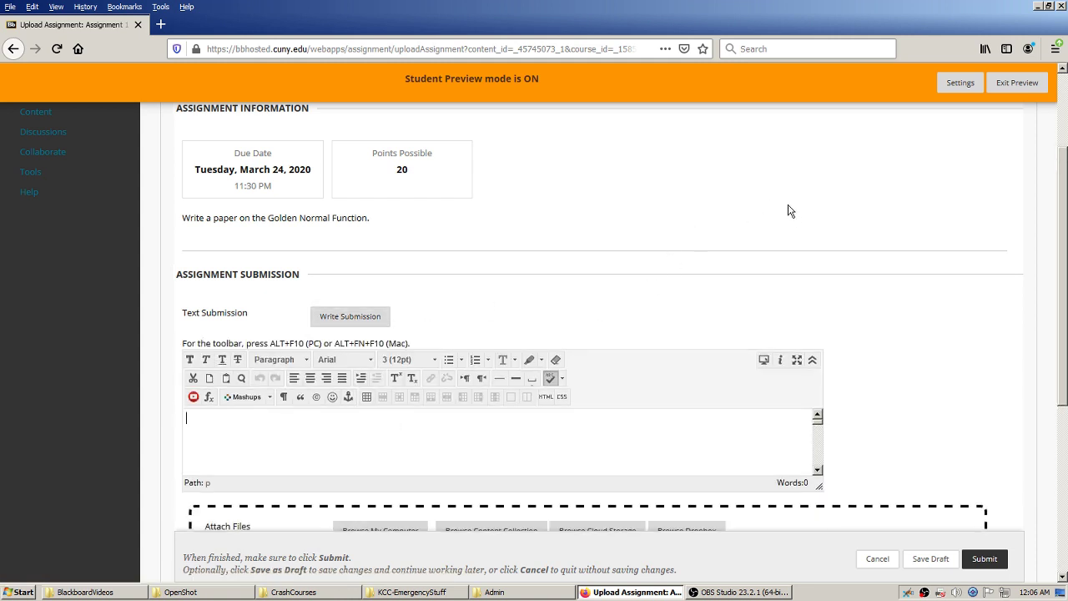
pyautogui.scroll(-3, 793, 207)
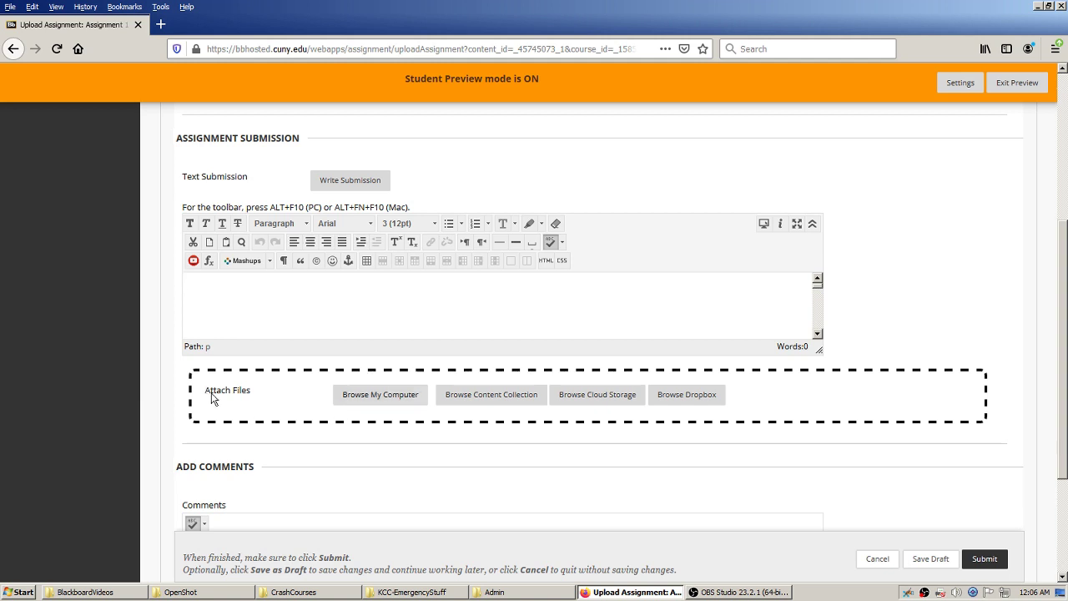
# Step: Attach GoldenNormalFunction.pdf from the computer to the submission
pyautogui.click(376, 398)
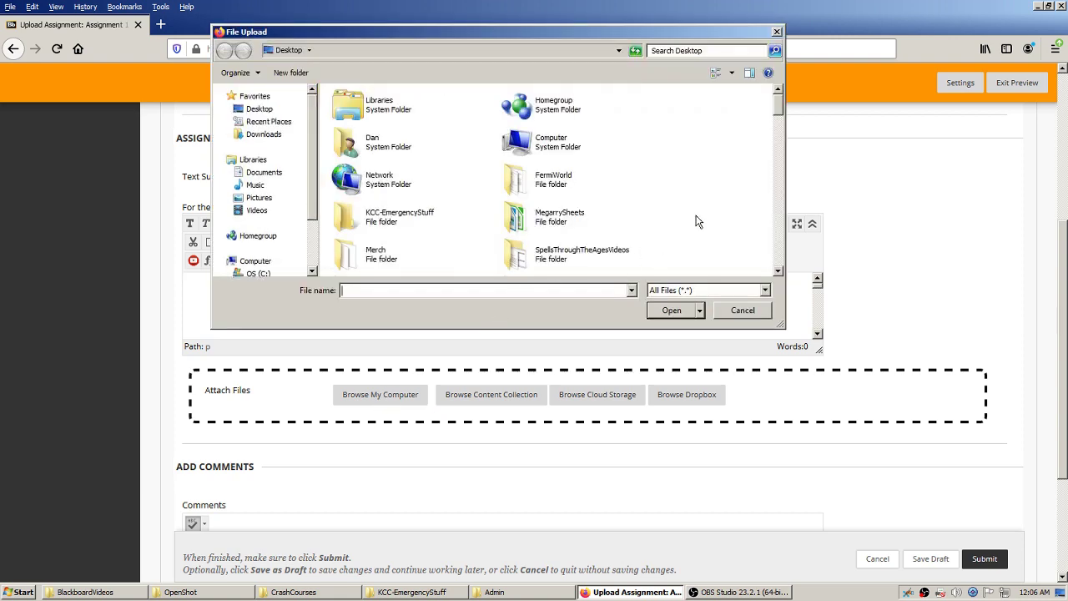
pyautogui.moveTo(778, 110); pyautogui.dragTo(778, 189)
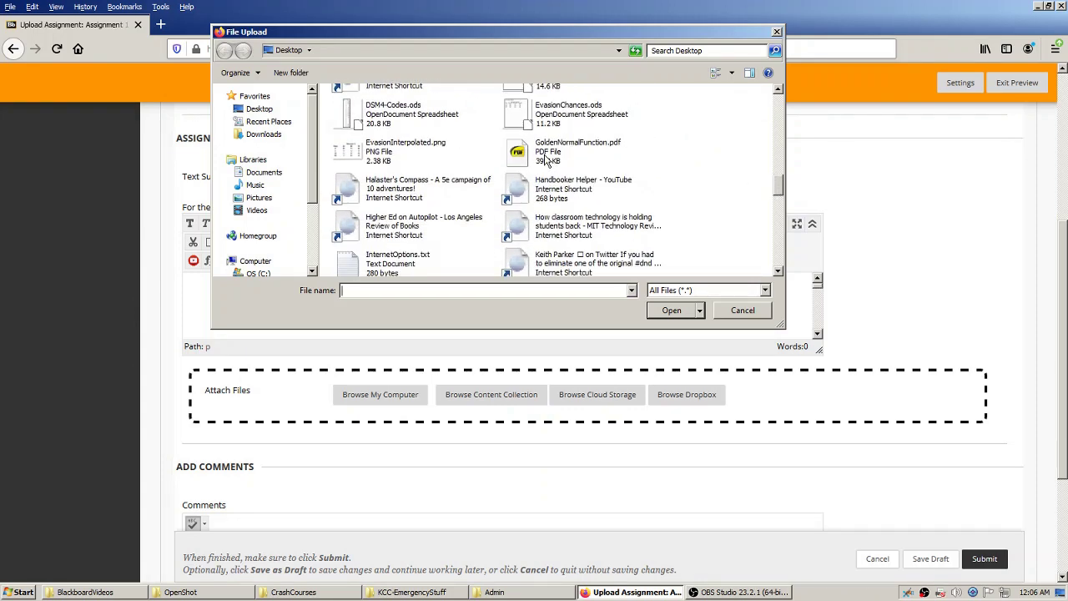
pyautogui.click(547, 160)
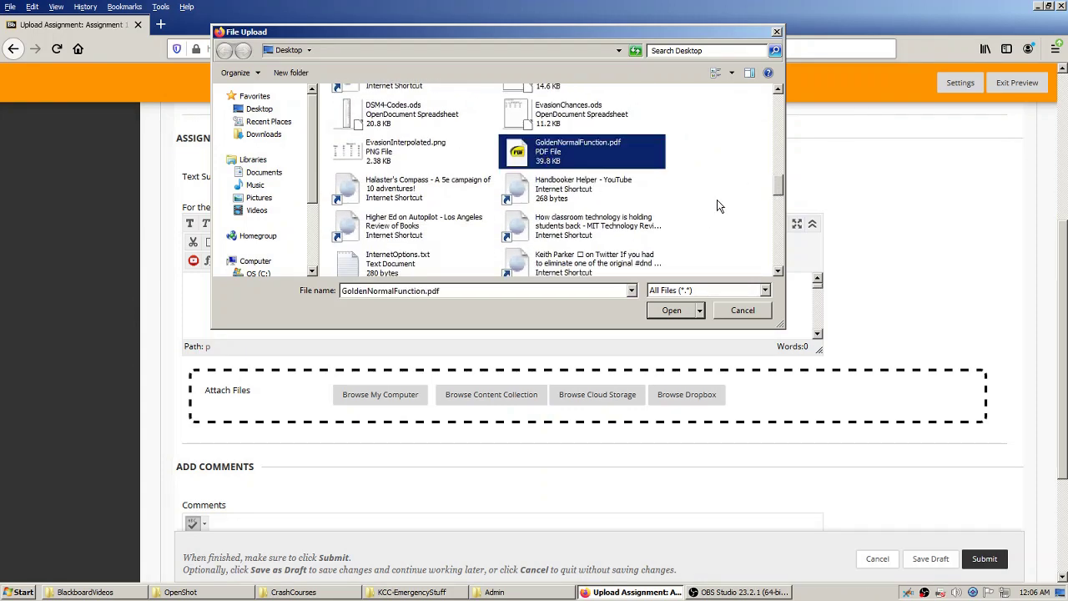
pyautogui.click(669, 314)
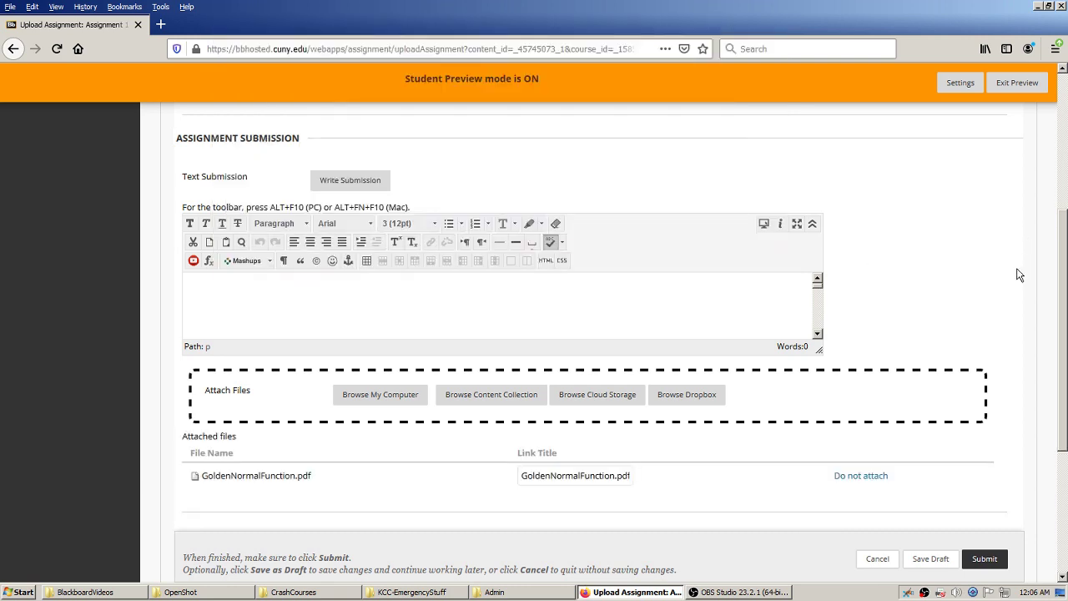
# Step: Submit the Assignment 1 attempt with the attached PDF
pyautogui.scroll(-2, 1022, 278)
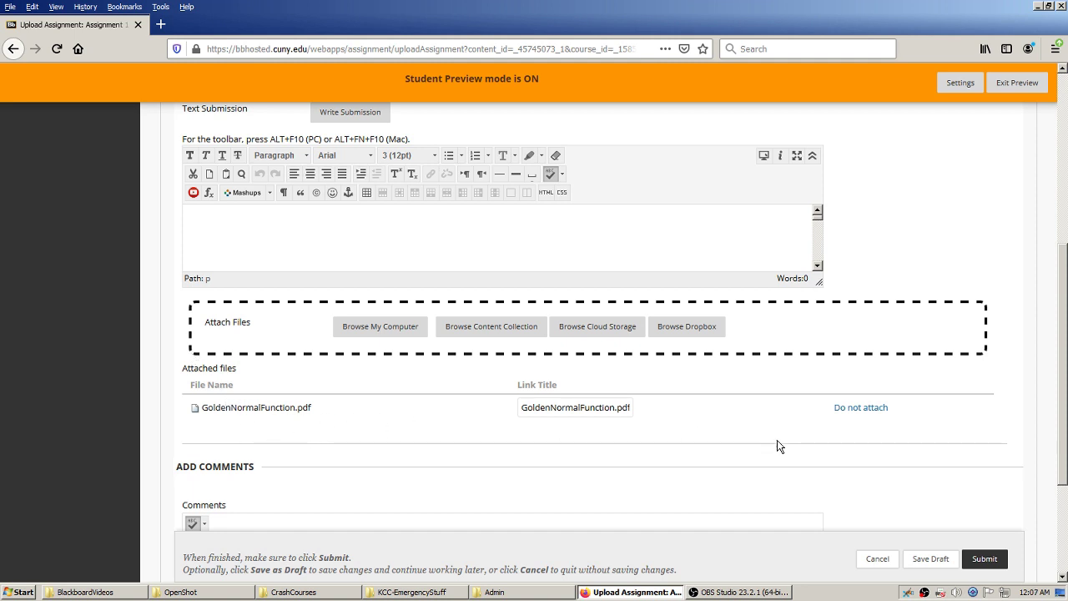
pyautogui.scroll(-2, 834, 400)
pyautogui.scroll(-1, 861, 384)
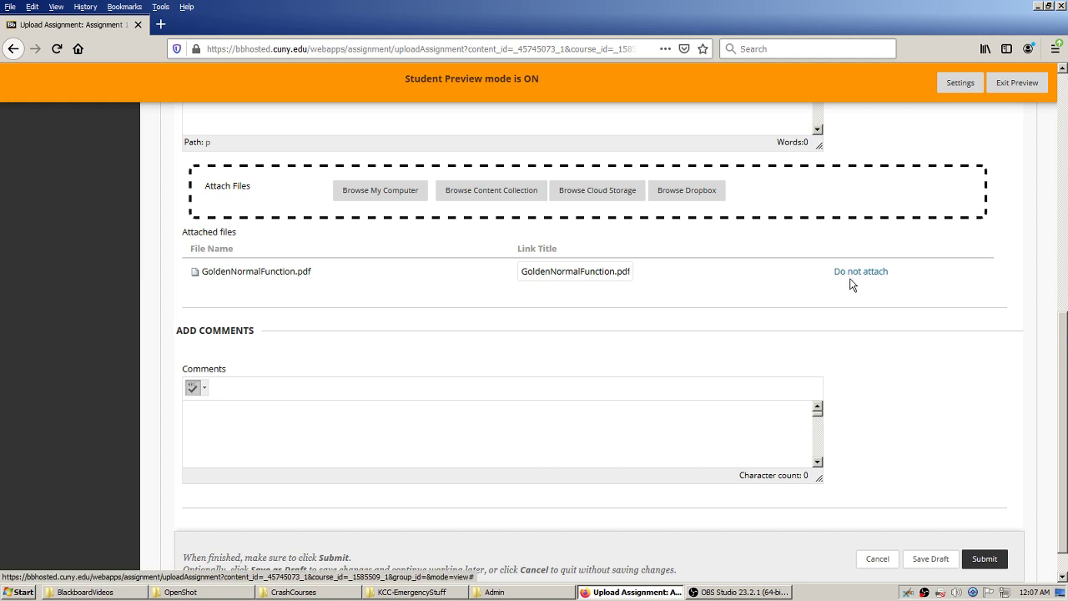
pyautogui.scroll(-1, 830, 334)
pyautogui.click(594, 387)
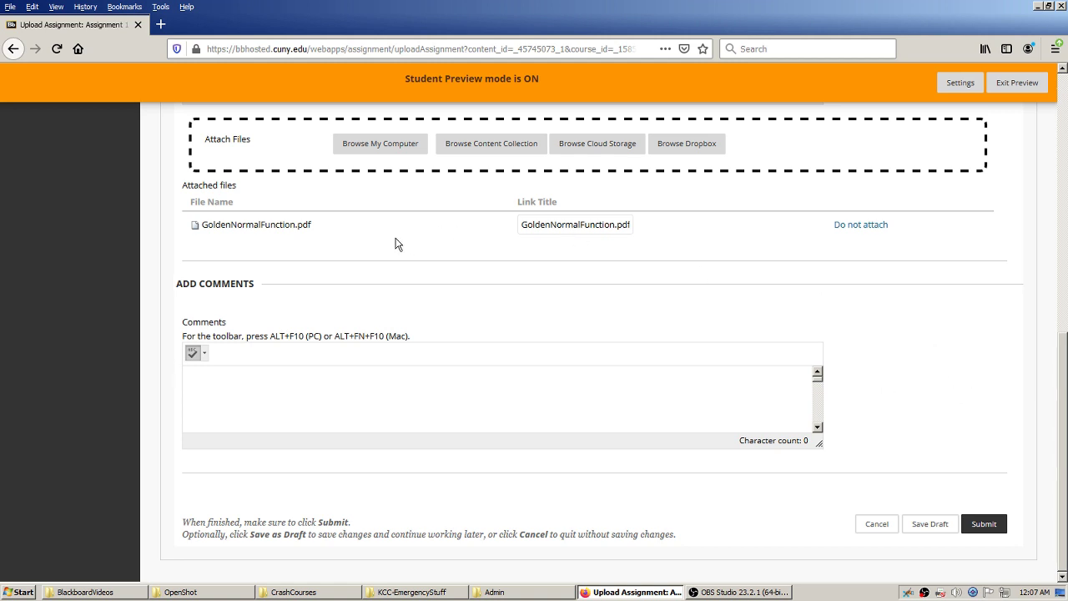
pyautogui.click(983, 528)
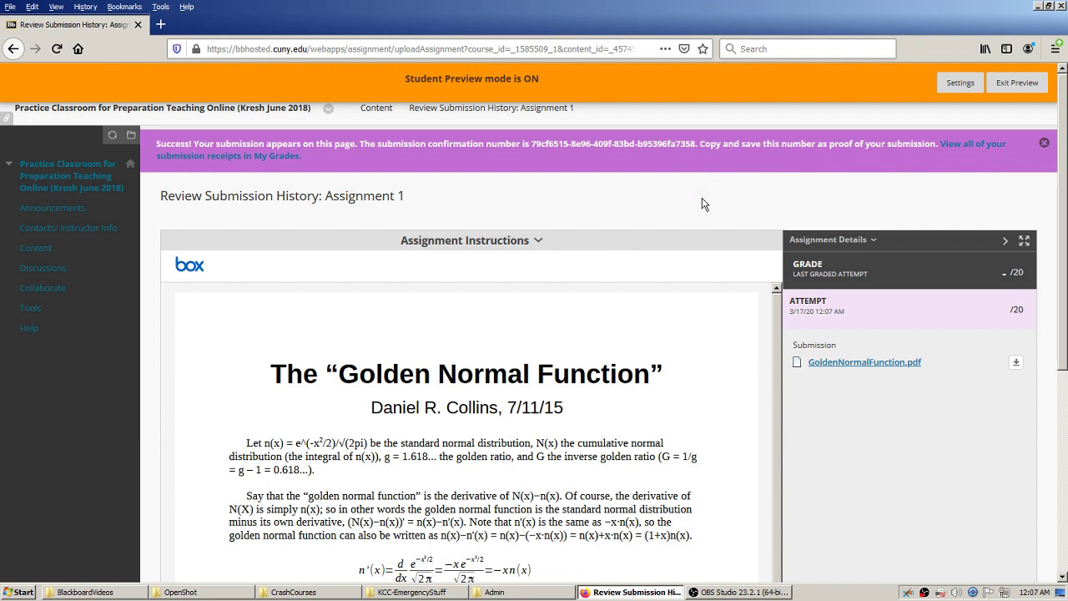
# Step: Review the submitted Golden Normal Function paper, then choose Exit Preview
pyautogui.scroll(-3, 709, 256)
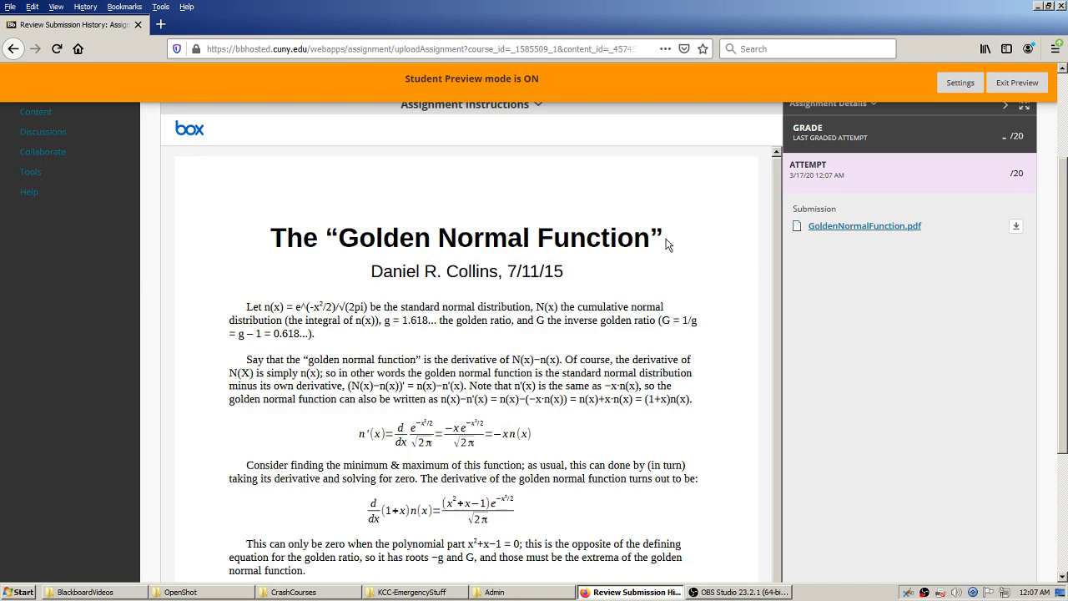
pyautogui.scroll(-4, 677, 229)
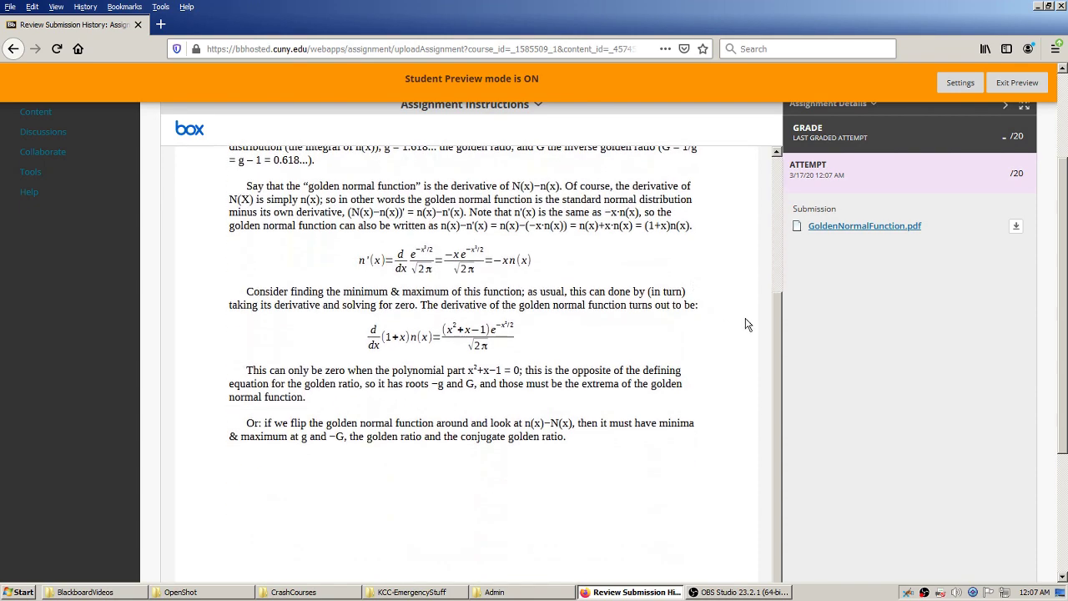
pyautogui.scroll(3, 784, 373)
pyautogui.scroll(-2, 768, 329)
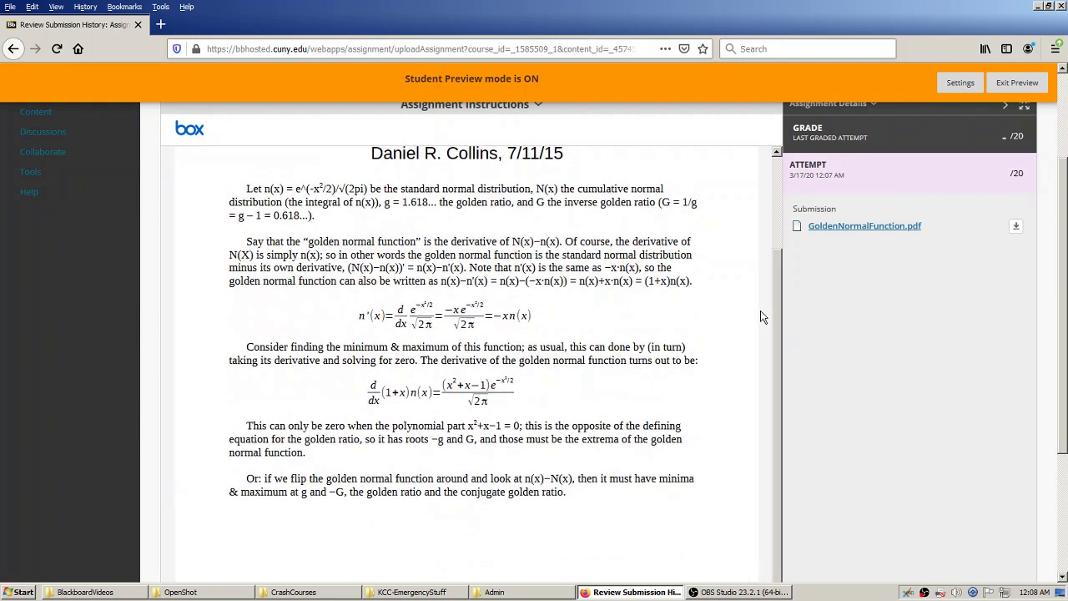
pyautogui.scroll(2, 768, 330)
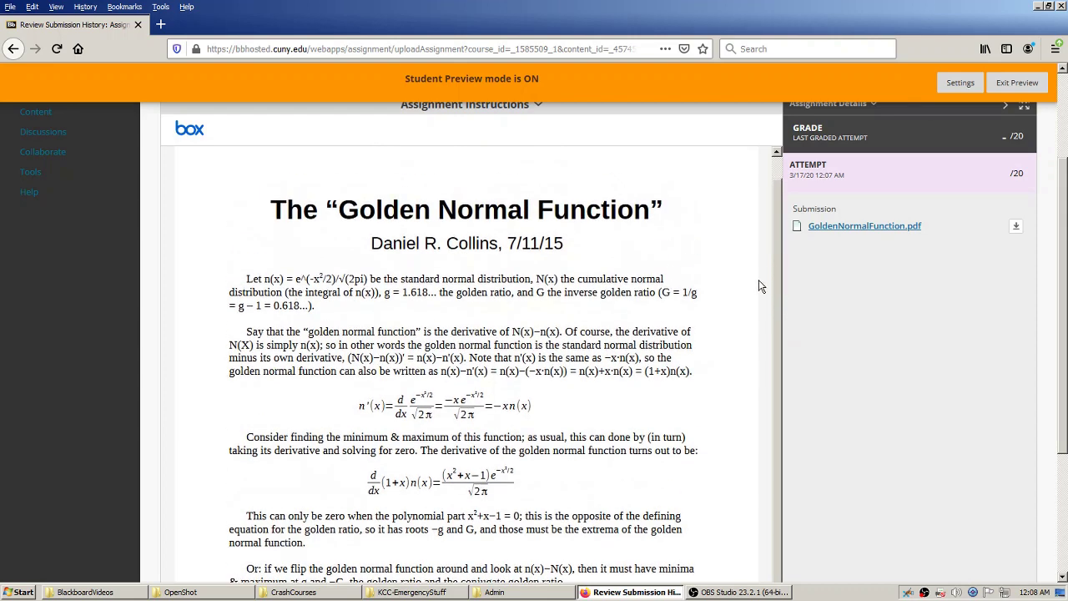
pyautogui.scroll(3, 934, 300)
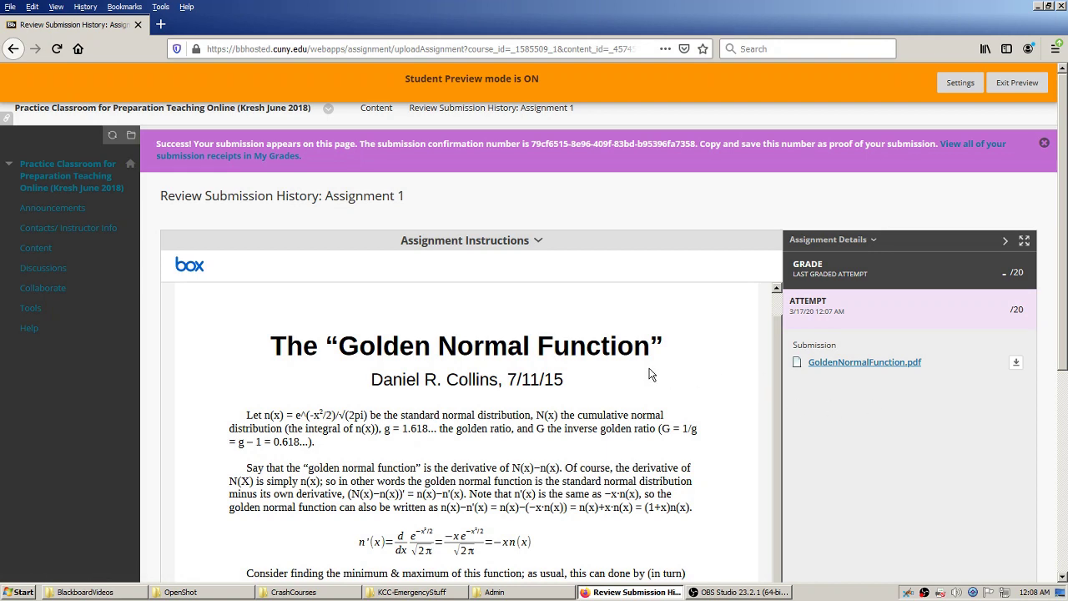
pyautogui.scroll(1, 644, 377)
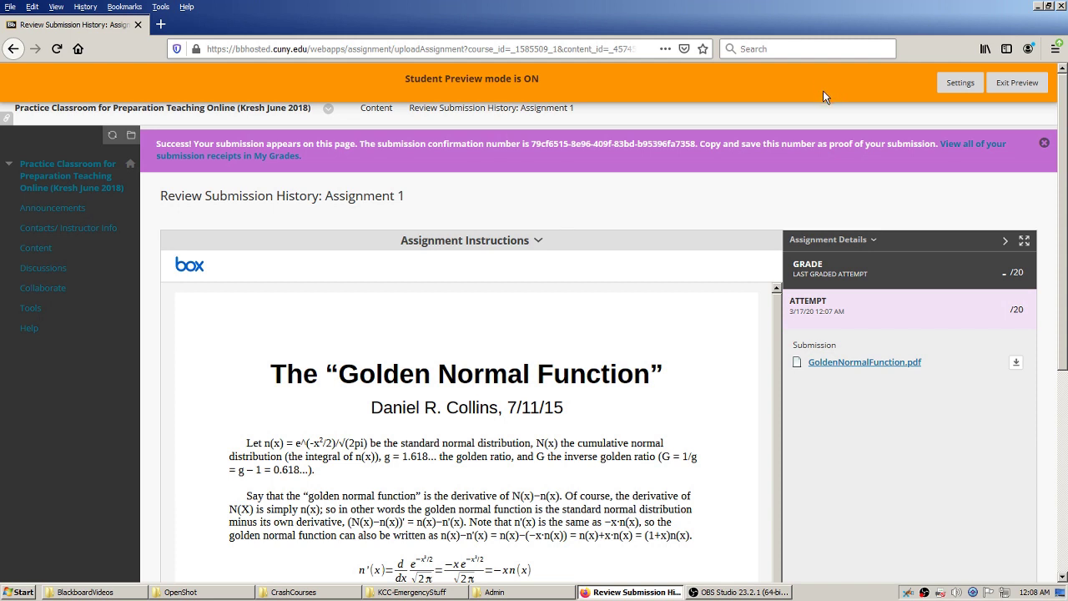
pyautogui.click(1015, 86)
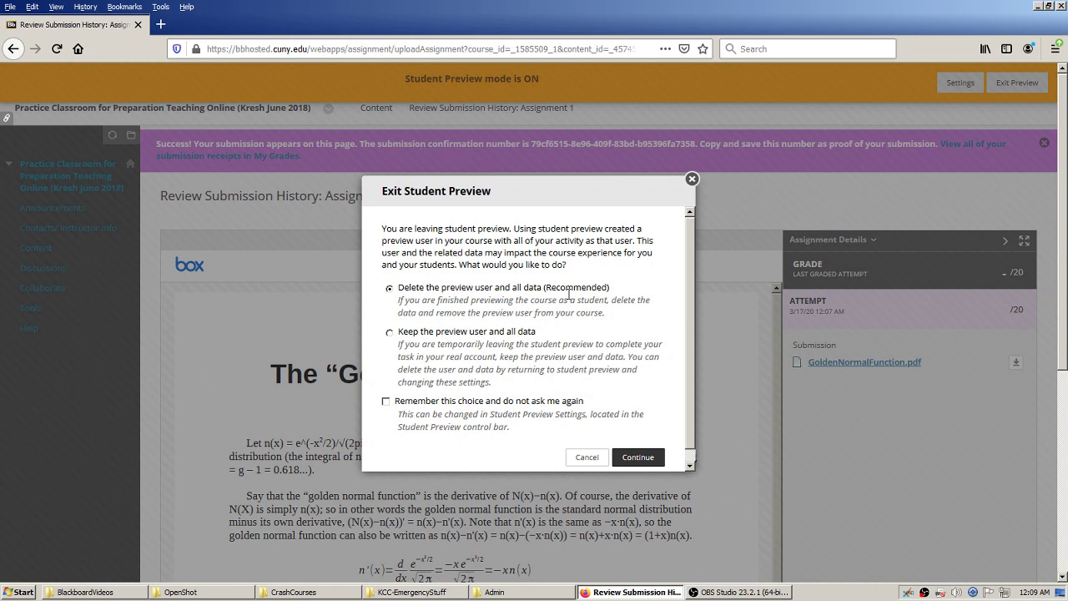
# Step: Exit Student Preview, choosing to keep the preview user and all its data
pyautogui.click(389, 333)
pyautogui.click(636, 459)
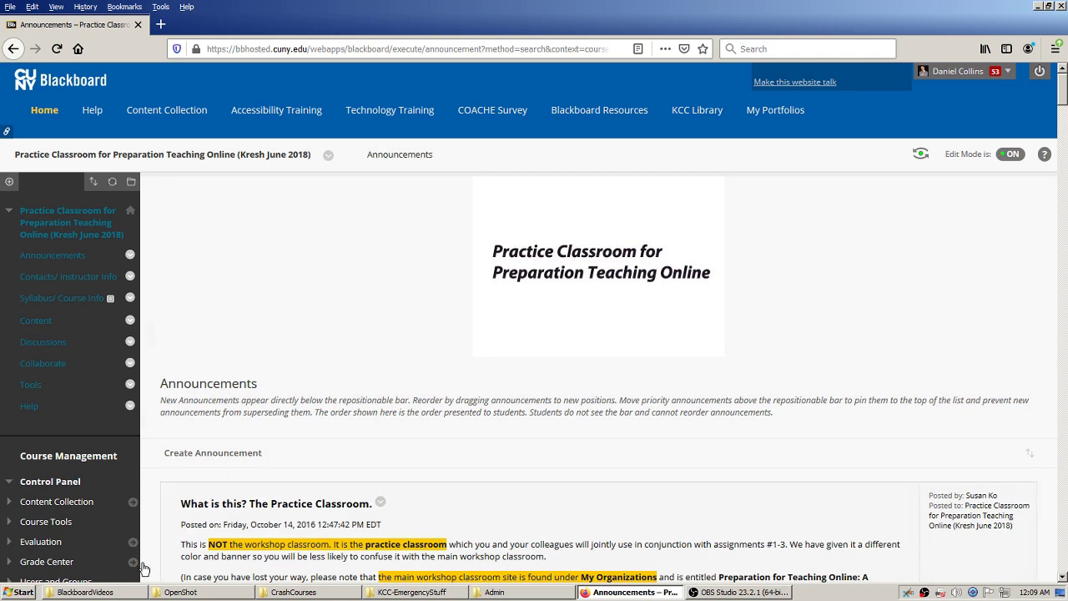
# Step: Go to the course's Full Grade Center from the Control Panel
pyautogui.click(132, 561)
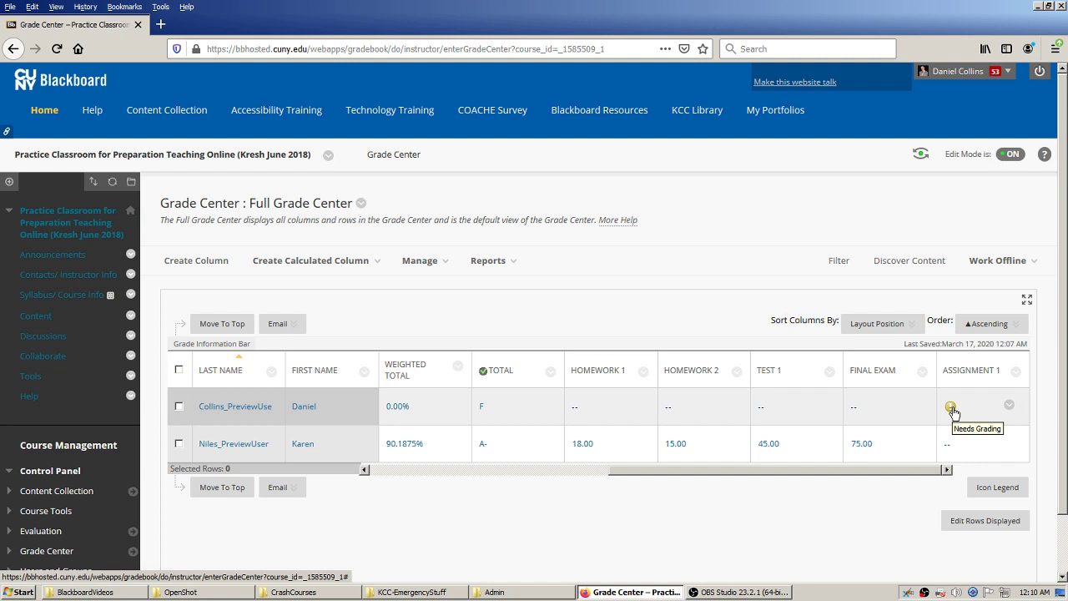
# Step: Choose Grade Attempts from the Assignment 1 column menu to open the submitted GoldenNormalFunction.pdf
pyautogui.moveTo(966, 375)
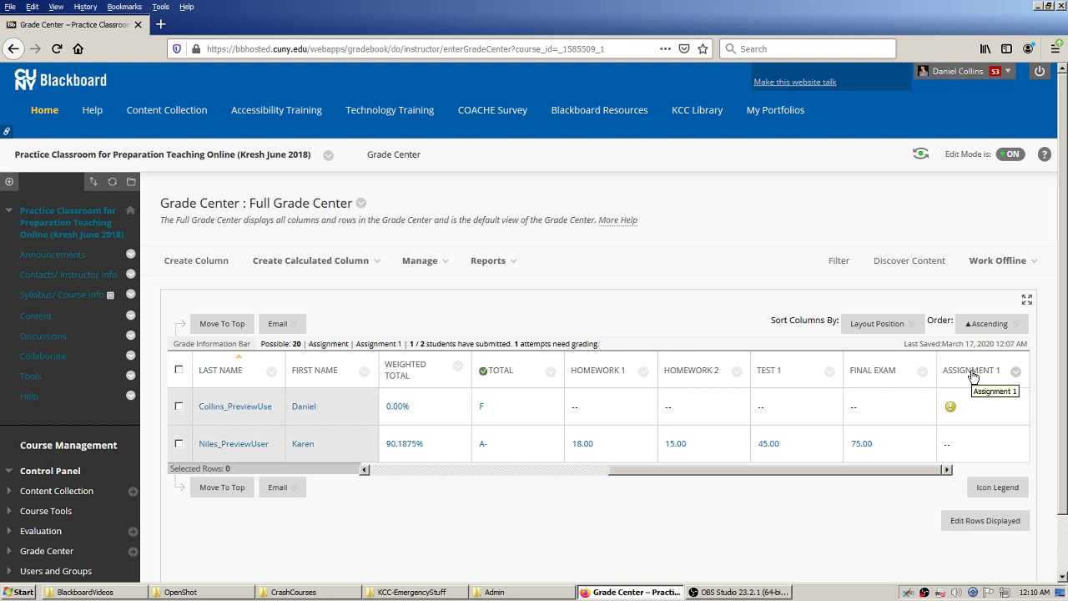
pyautogui.click(1016, 374)
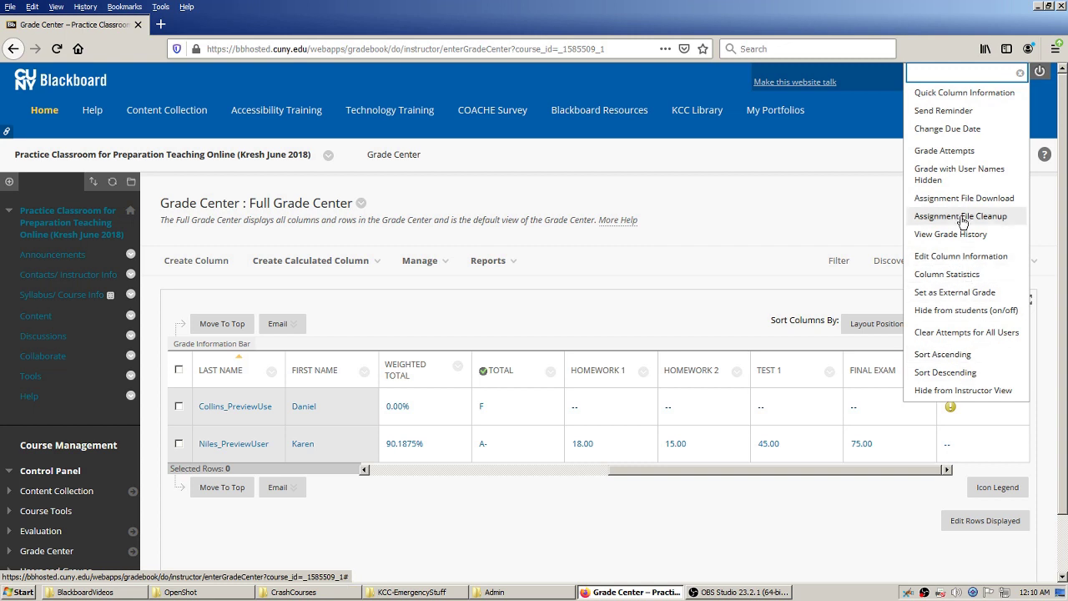
pyautogui.click(966, 154)
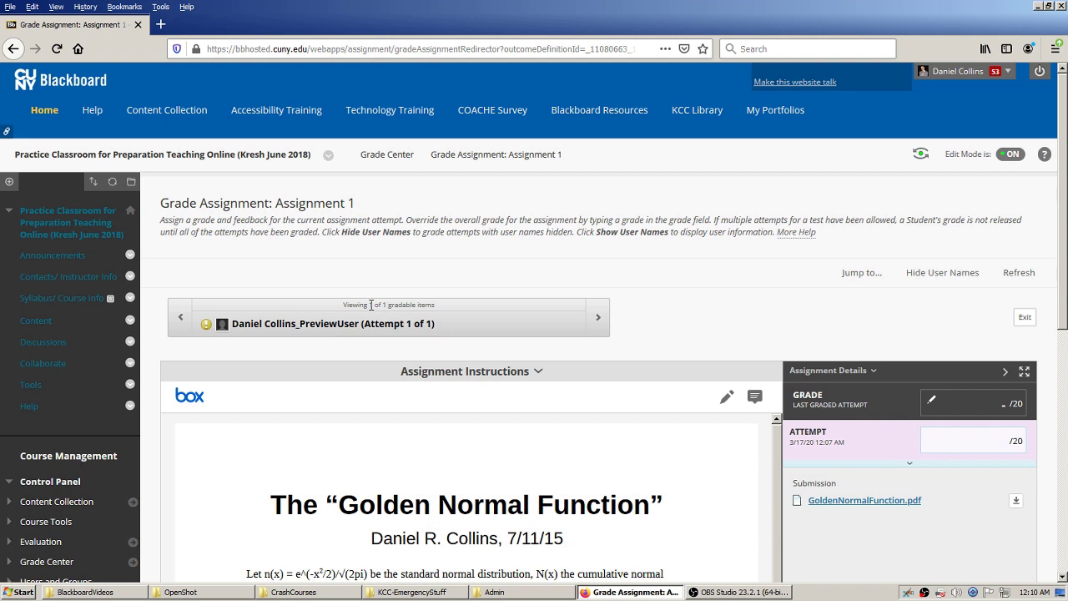
pyautogui.click(598, 322)
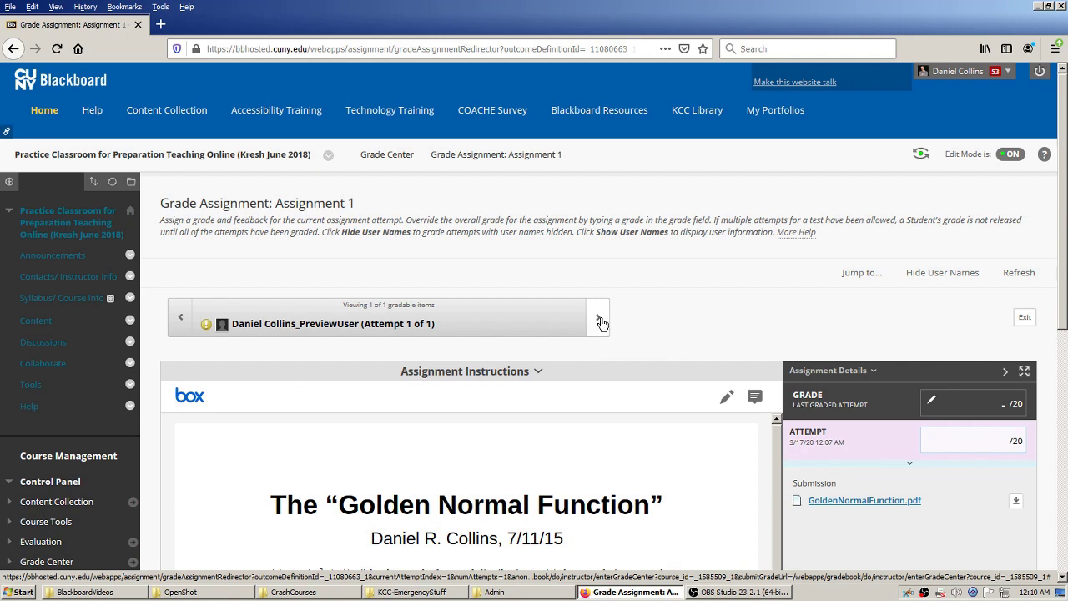
pyautogui.scroll(-3, 724, 250)
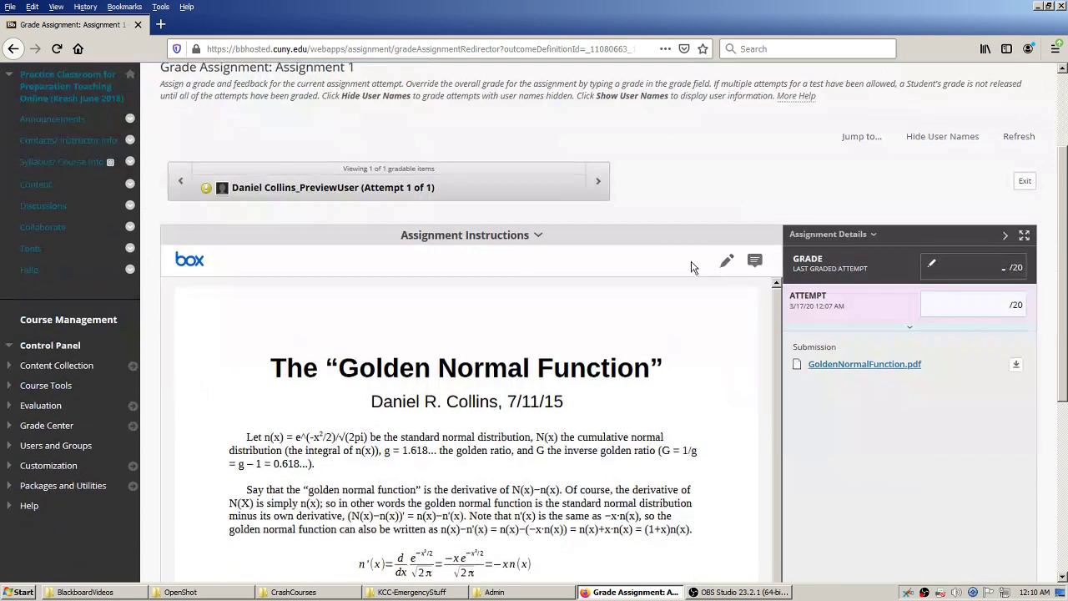
pyautogui.scroll(-3, 696, 267)
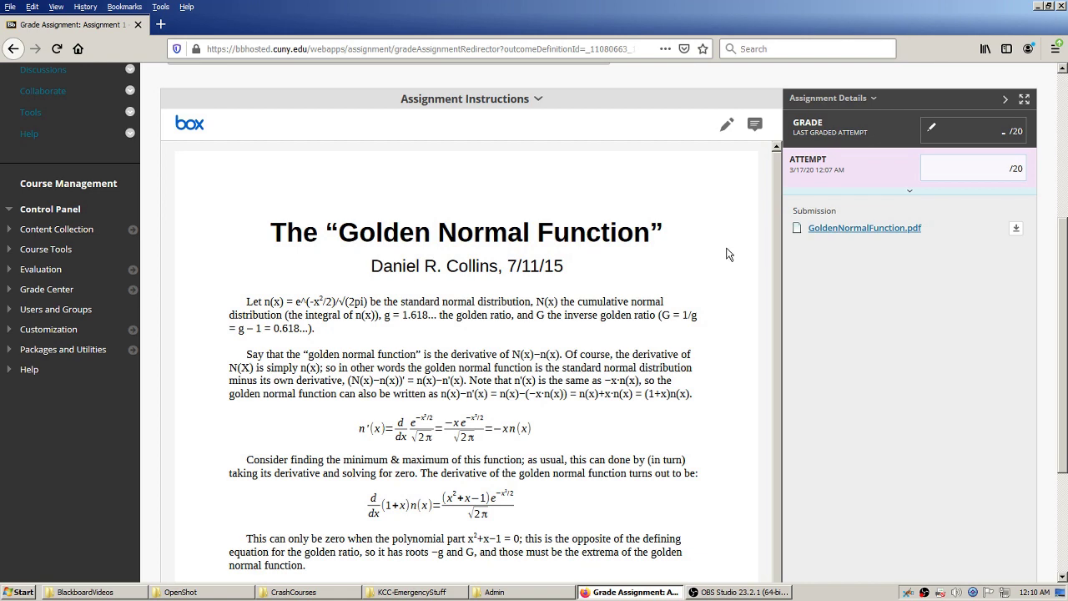
pyautogui.scroll(-3, 728, 252)
pyautogui.scroll(2, 728, 254)
pyautogui.scroll(1, 728, 256)
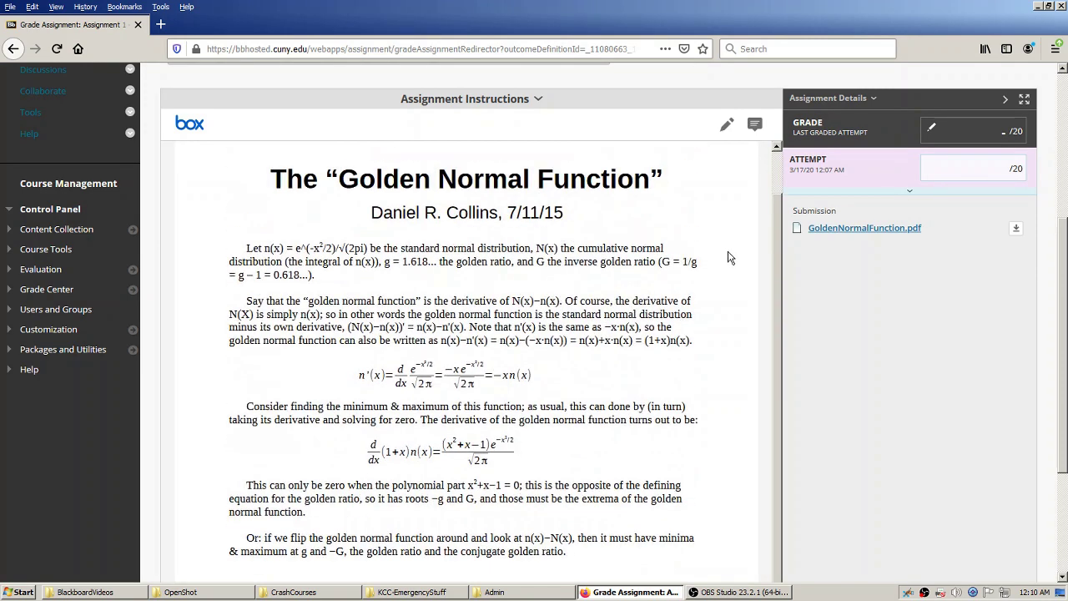
pyautogui.scroll(1, 728, 258)
pyautogui.scroll(-1, 726, 255)
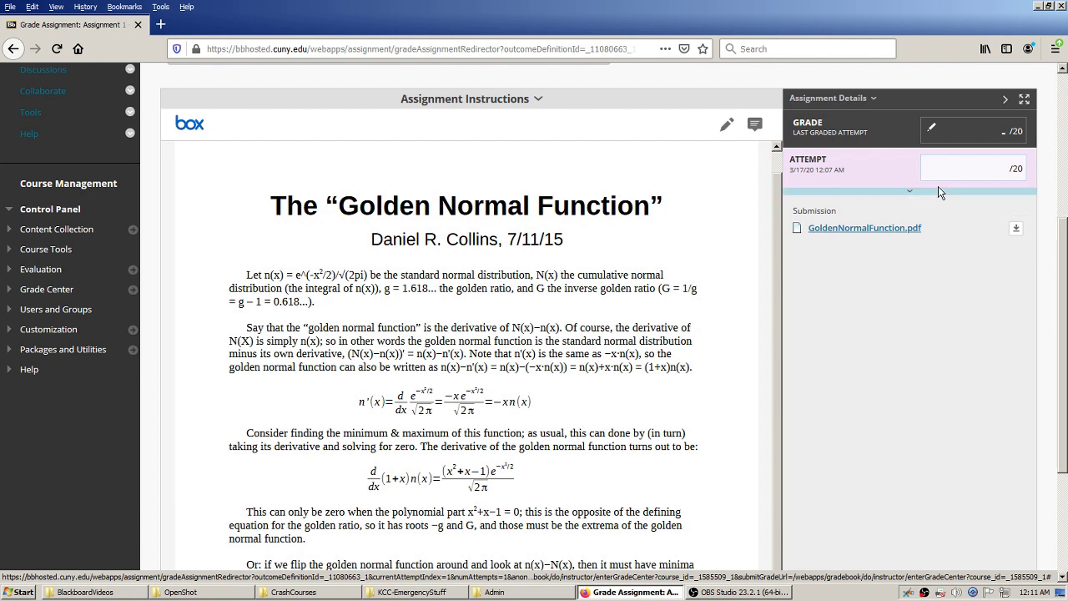
# Step: Start downloading the submitted PDF, then cancel the download and return to the grade field
pyautogui.click(985, 171)
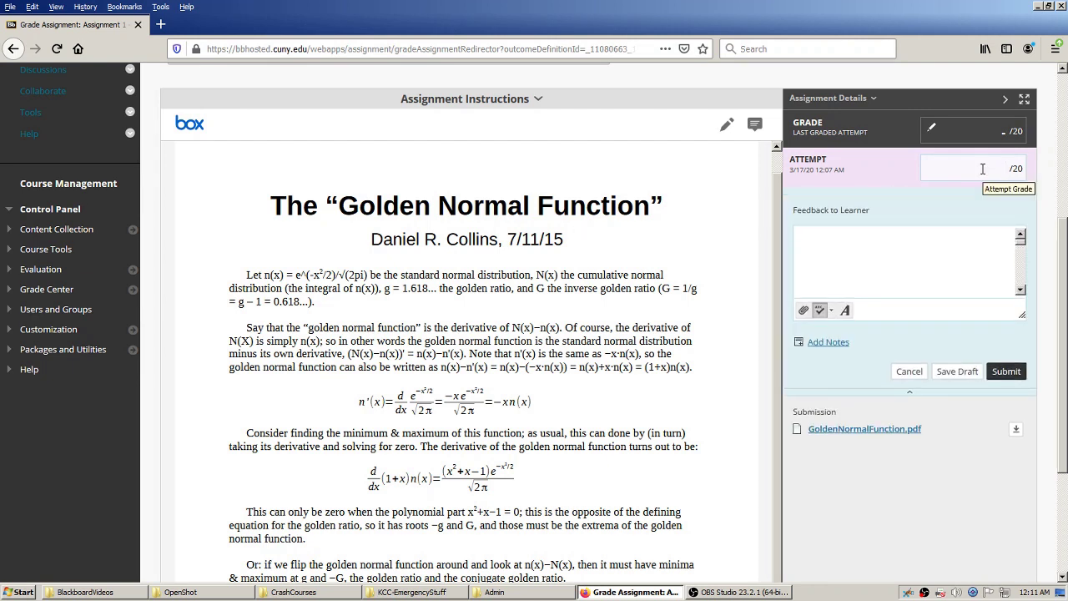
pyautogui.click(981, 169)
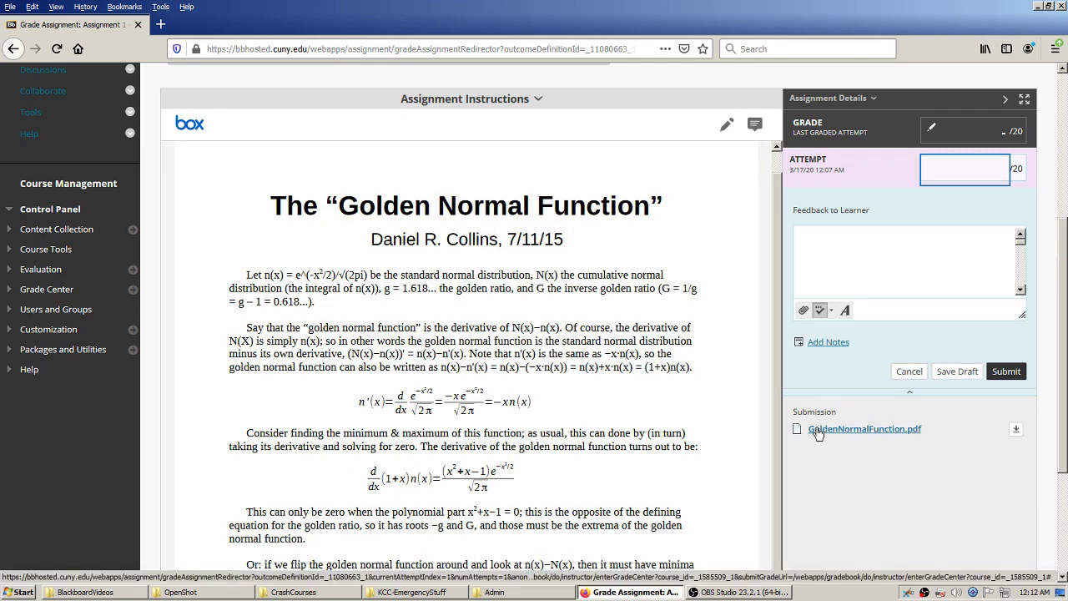
pyautogui.click(1016, 432)
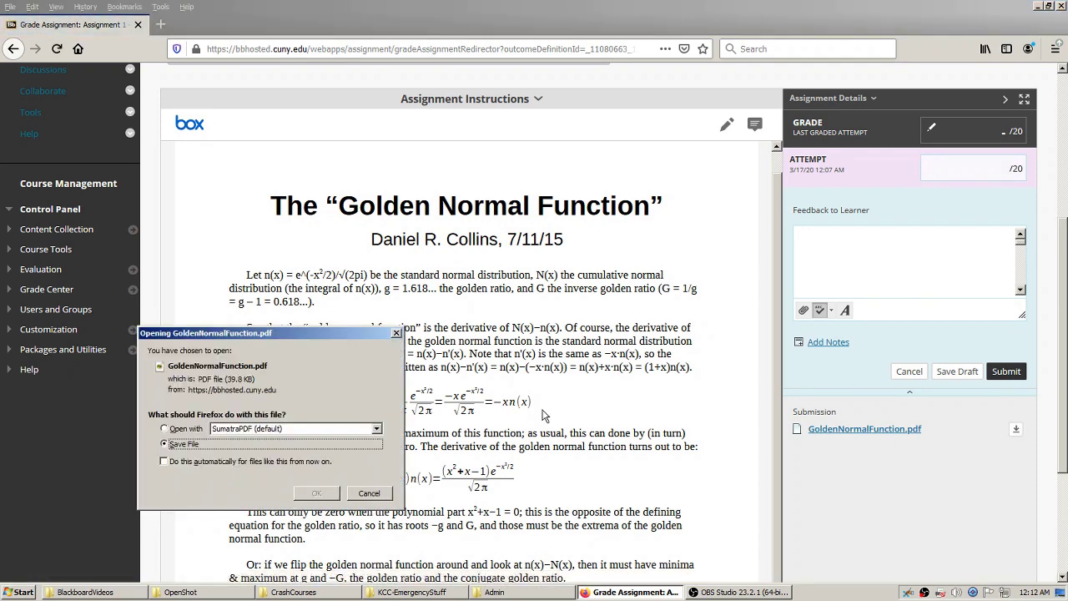
pyautogui.moveTo(303, 335); pyautogui.dragTo(616, 193)
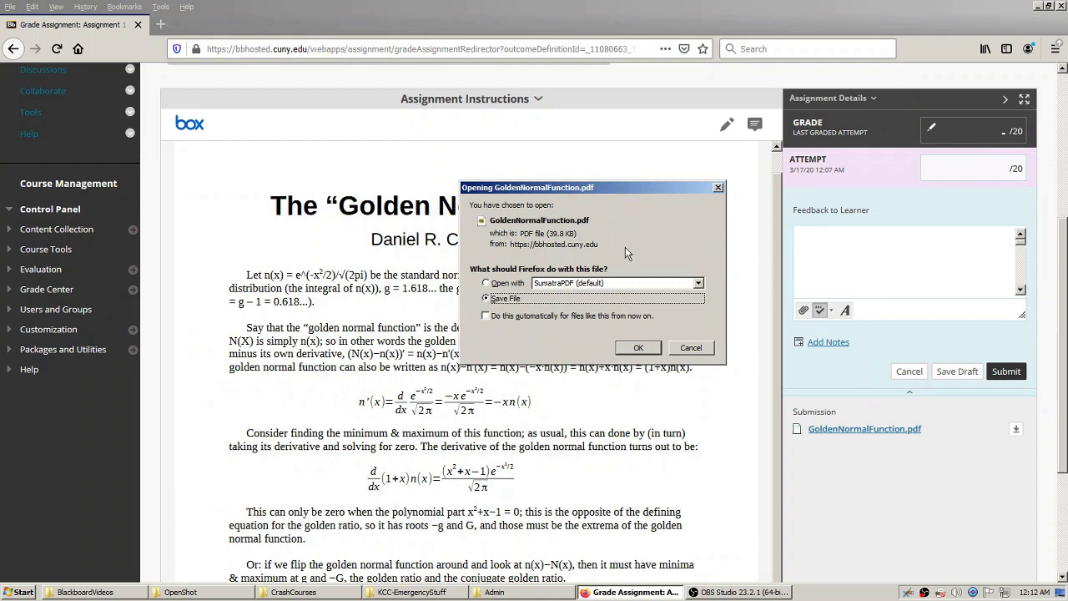
pyautogui.click(700, 354)
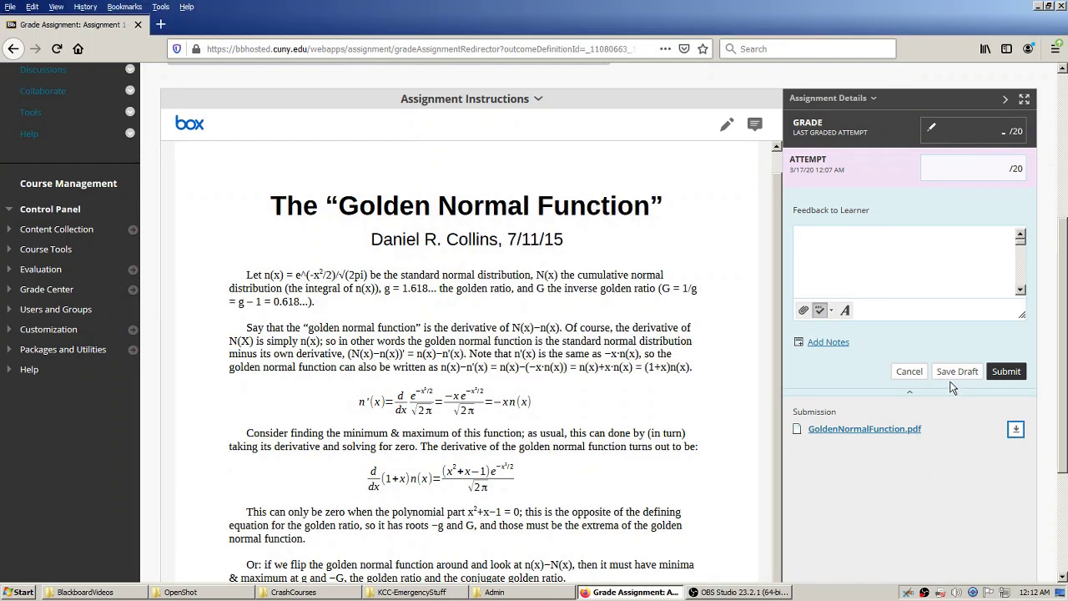
pyautogui.scroll(-3, 775, 349)
pyautogui.scroll(2, 777, 310)
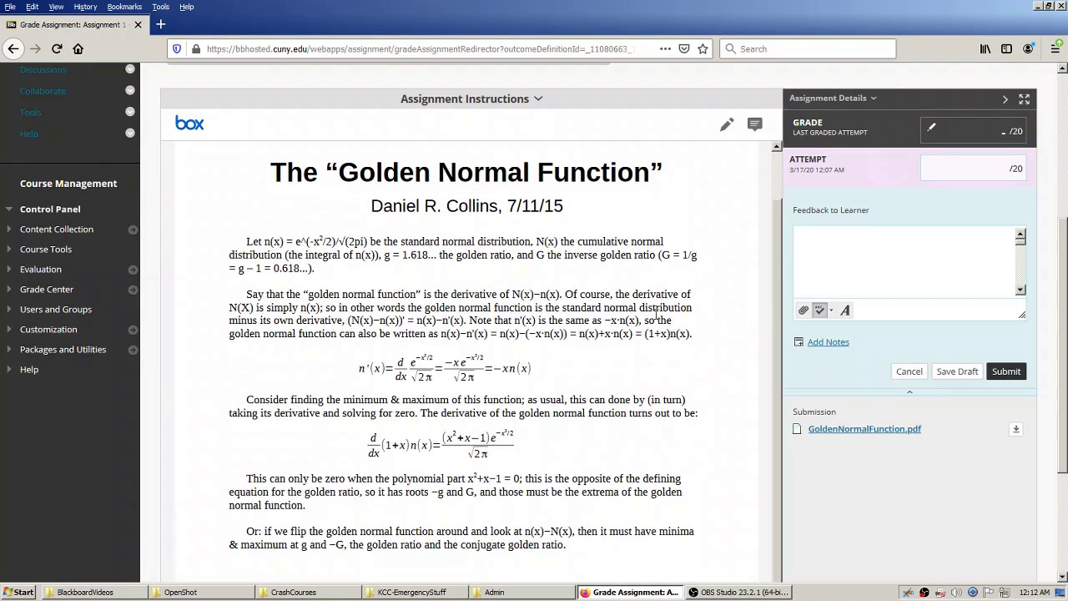
# Step: Enter attempt grade 20 with feedback 'Next time try to be less verbose.' and submit
pyautogui.click(966, 167)
pyautogui.write('20')
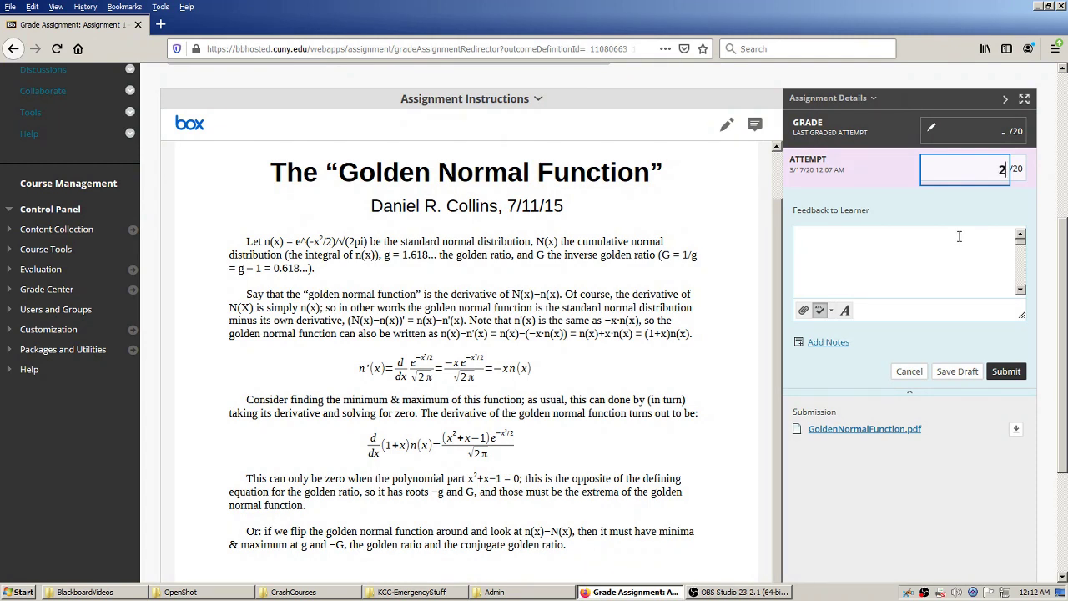
pyautogui.click(942, 241)
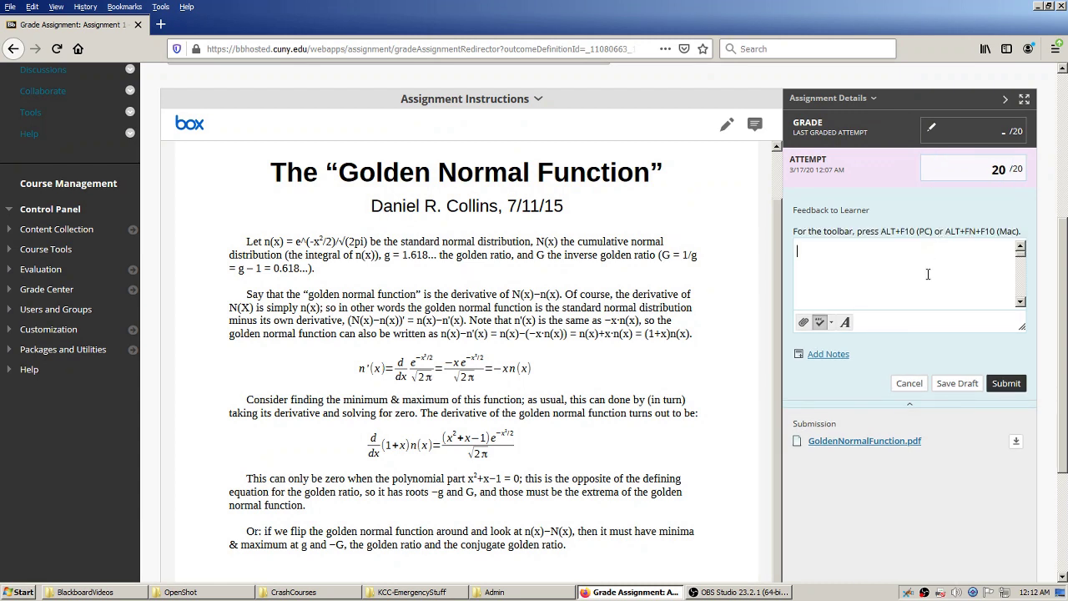
pyautogui.write('Next time try to be less verbose.')
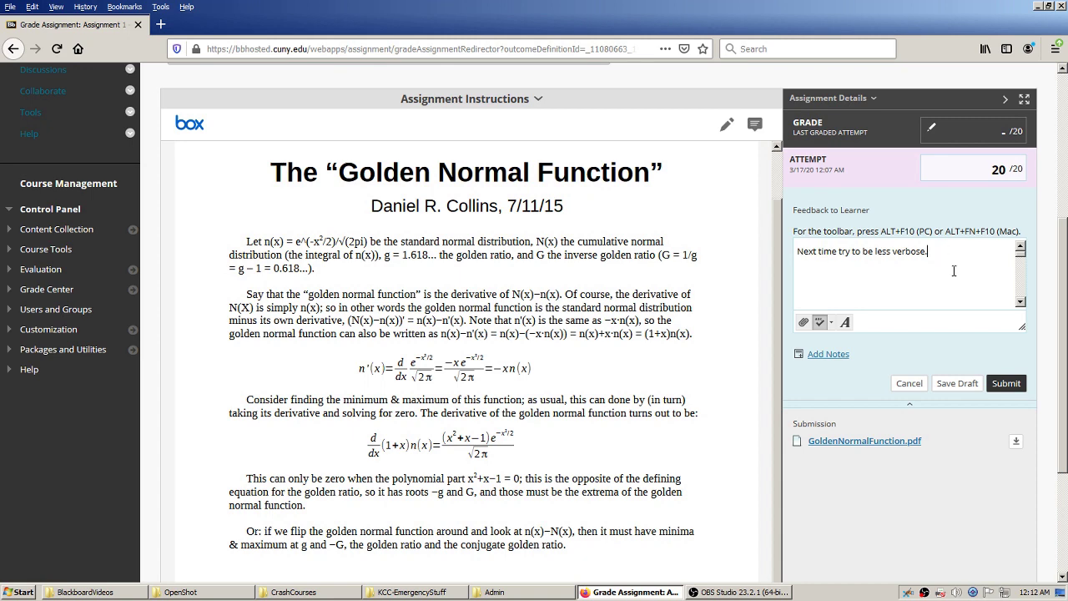
pyautogui.click(1005, 384)
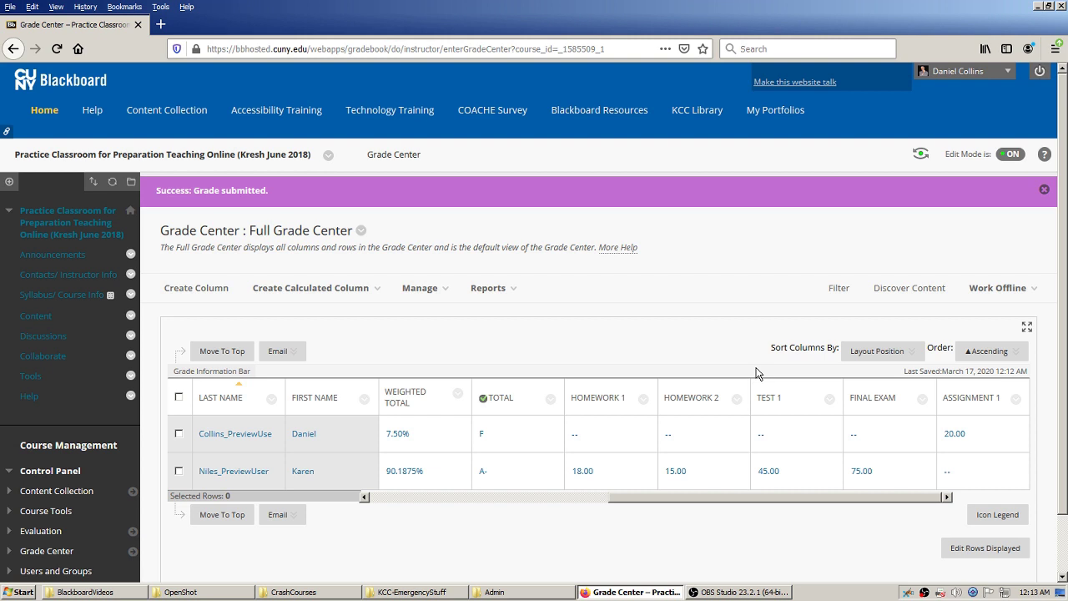
pyautogui.moveTo(964, 407)
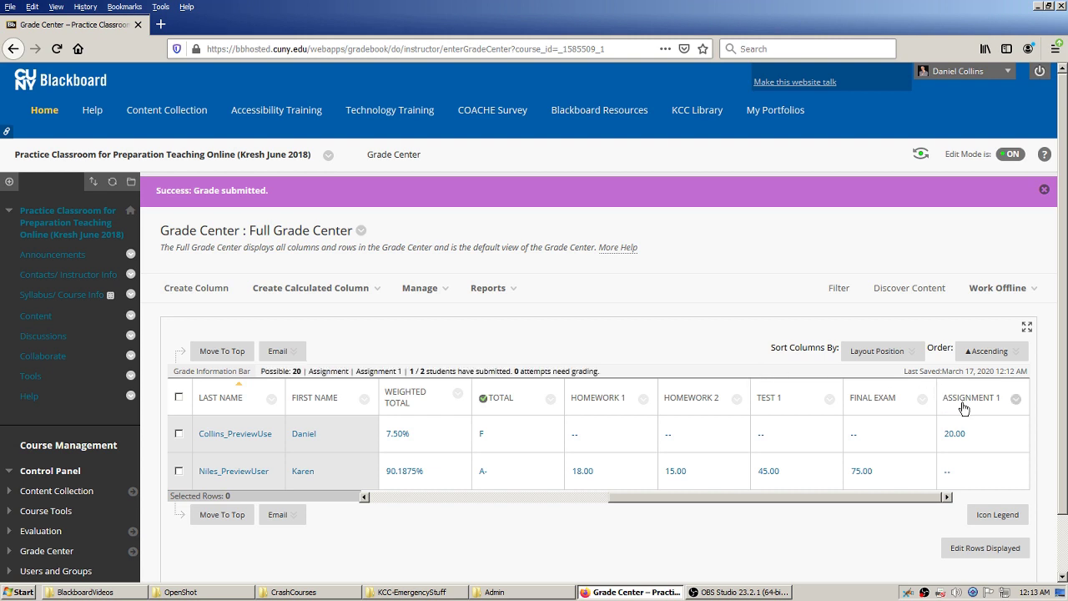